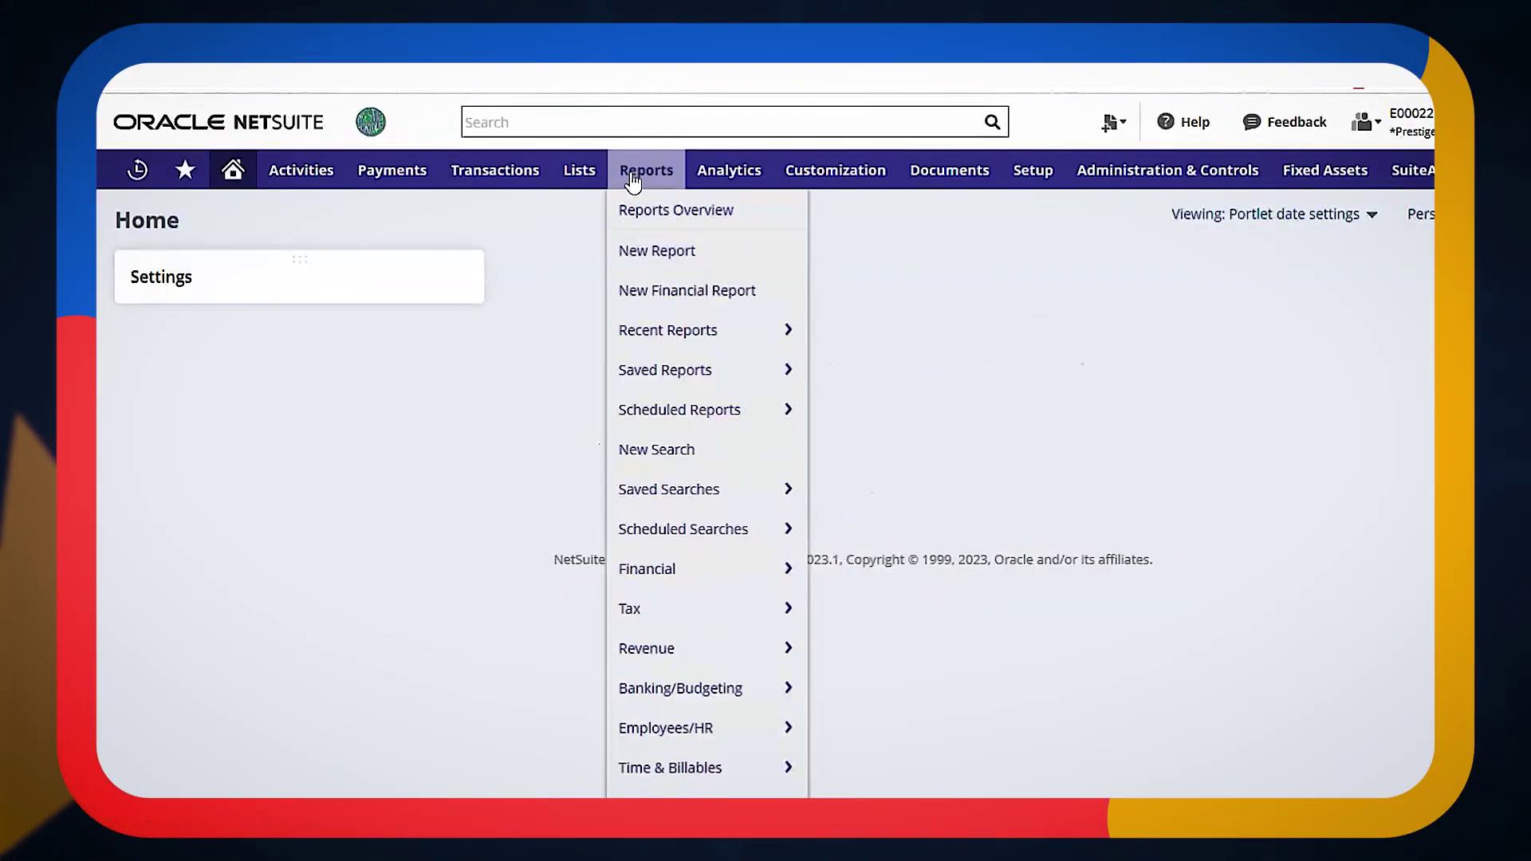
- Start a new search and scroll the search type list down to Transaction
{"action": "left_click", "coordinate": [652, 451]}
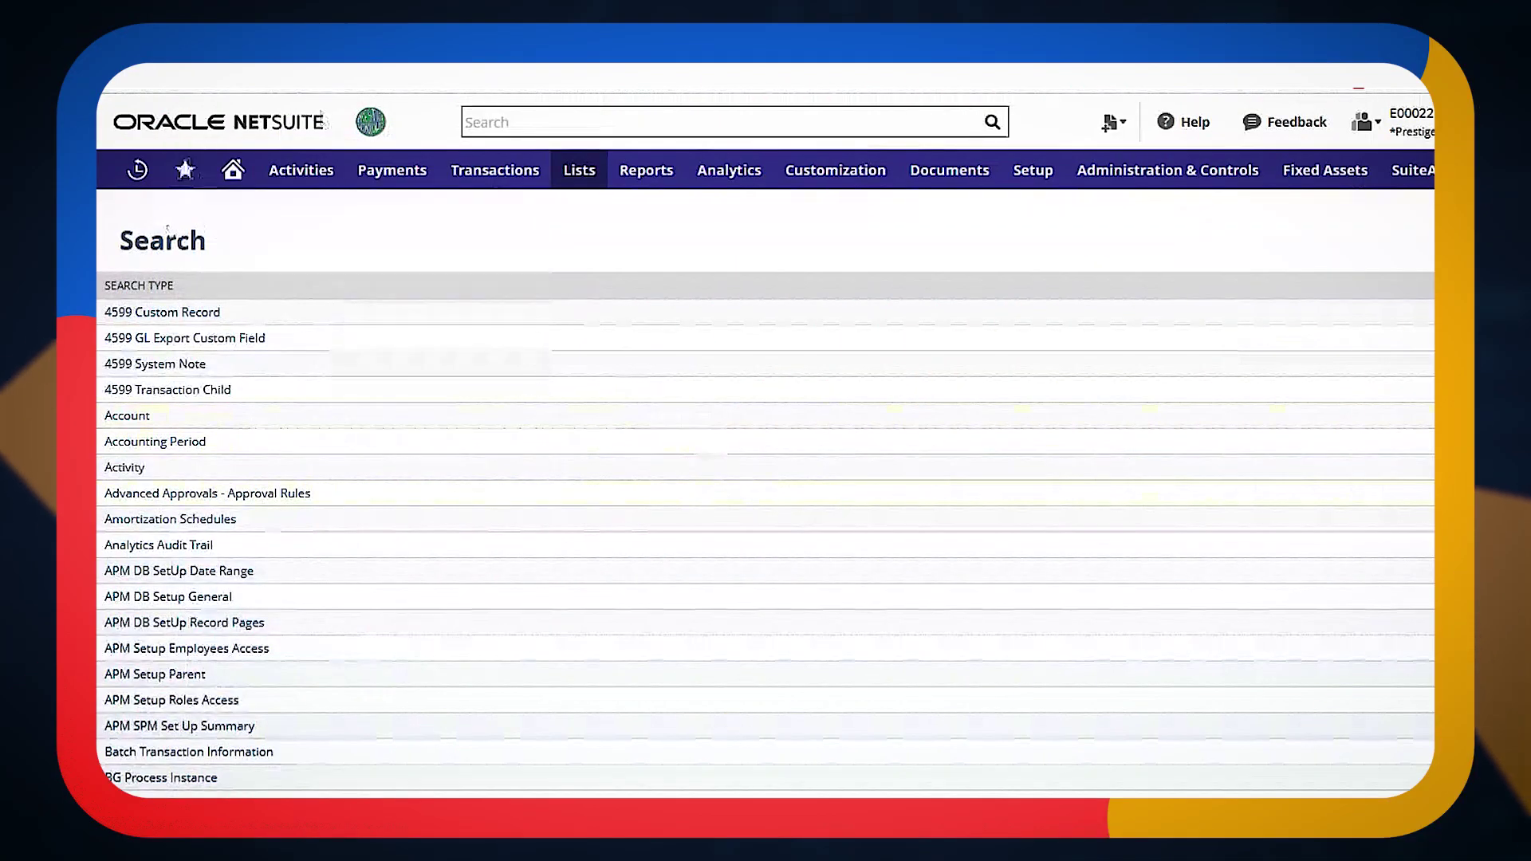
{"action": "scroll", "coordinate": [917, 530], "scroll_direction": "down", "scroll_amount": 10}
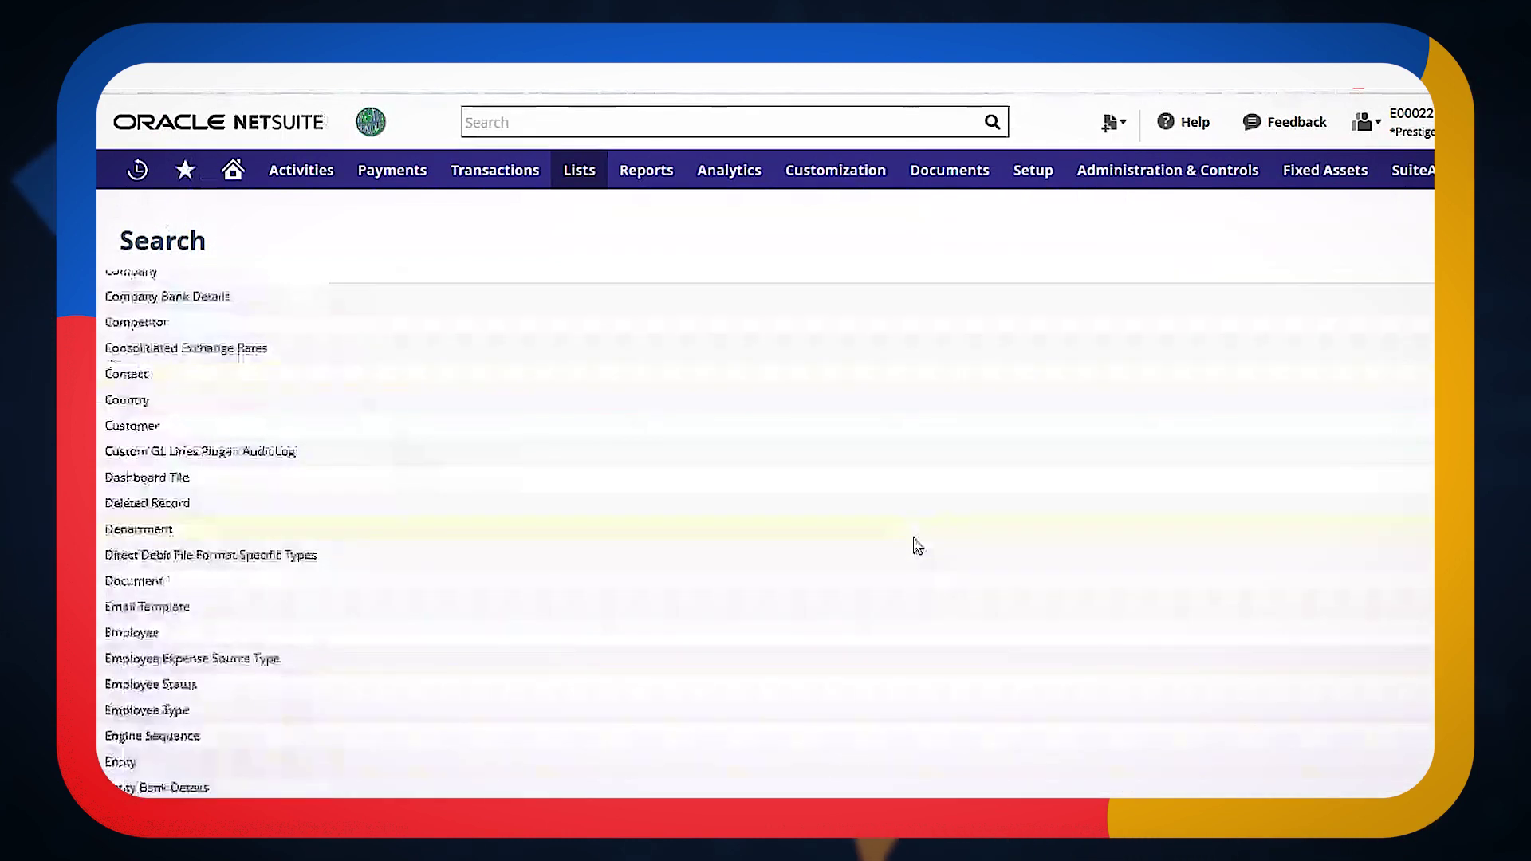
{"action": "scroll", "coordinate": [913, 540], "scroll_direction": "down", "scroll_amount": 15}
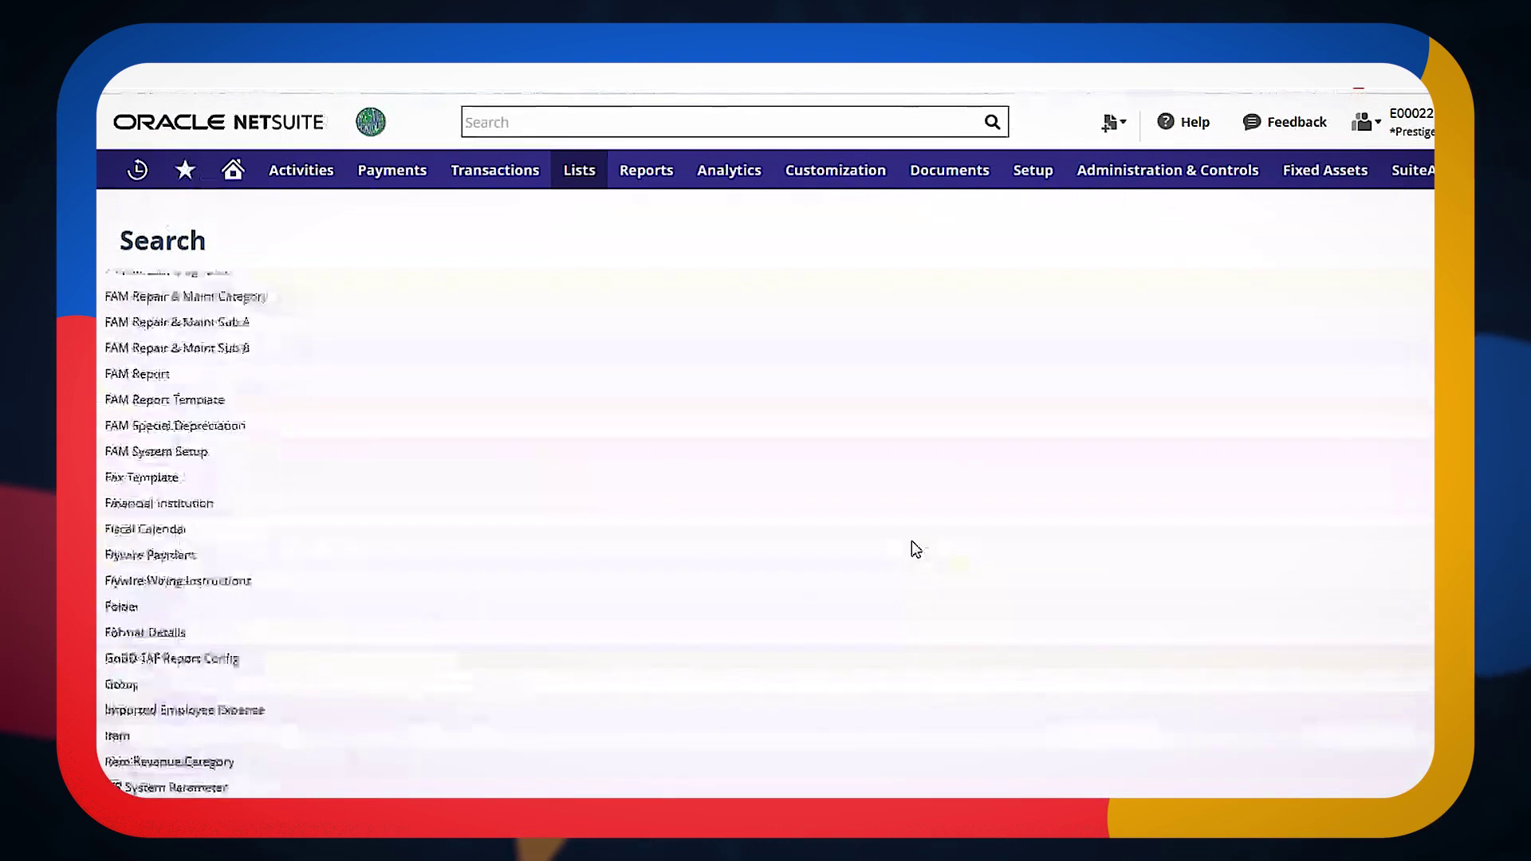
{"action": "scroll", "coordinate": [916, 548], "scroll_direction": "down", "scroll_amount": 15}
{"action": "scroll", "coordinate": [913, 550], "scroll_direction": "down", "scroll_amount": 5}
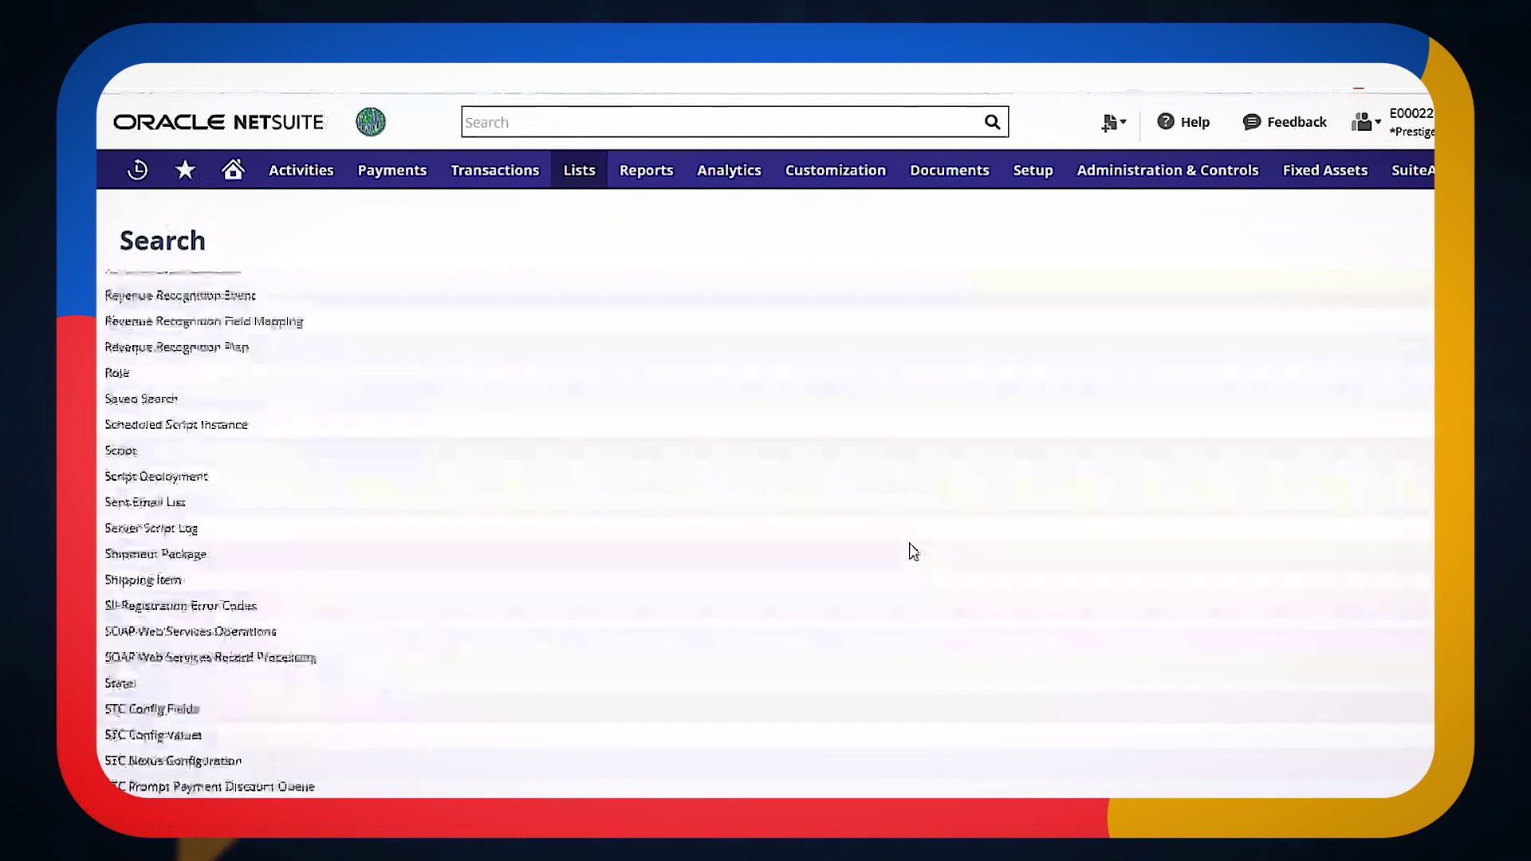
{"action": "scroll", "coordinate": [797, 678], "scroll_direction": "down", "scroll_amount": 10}
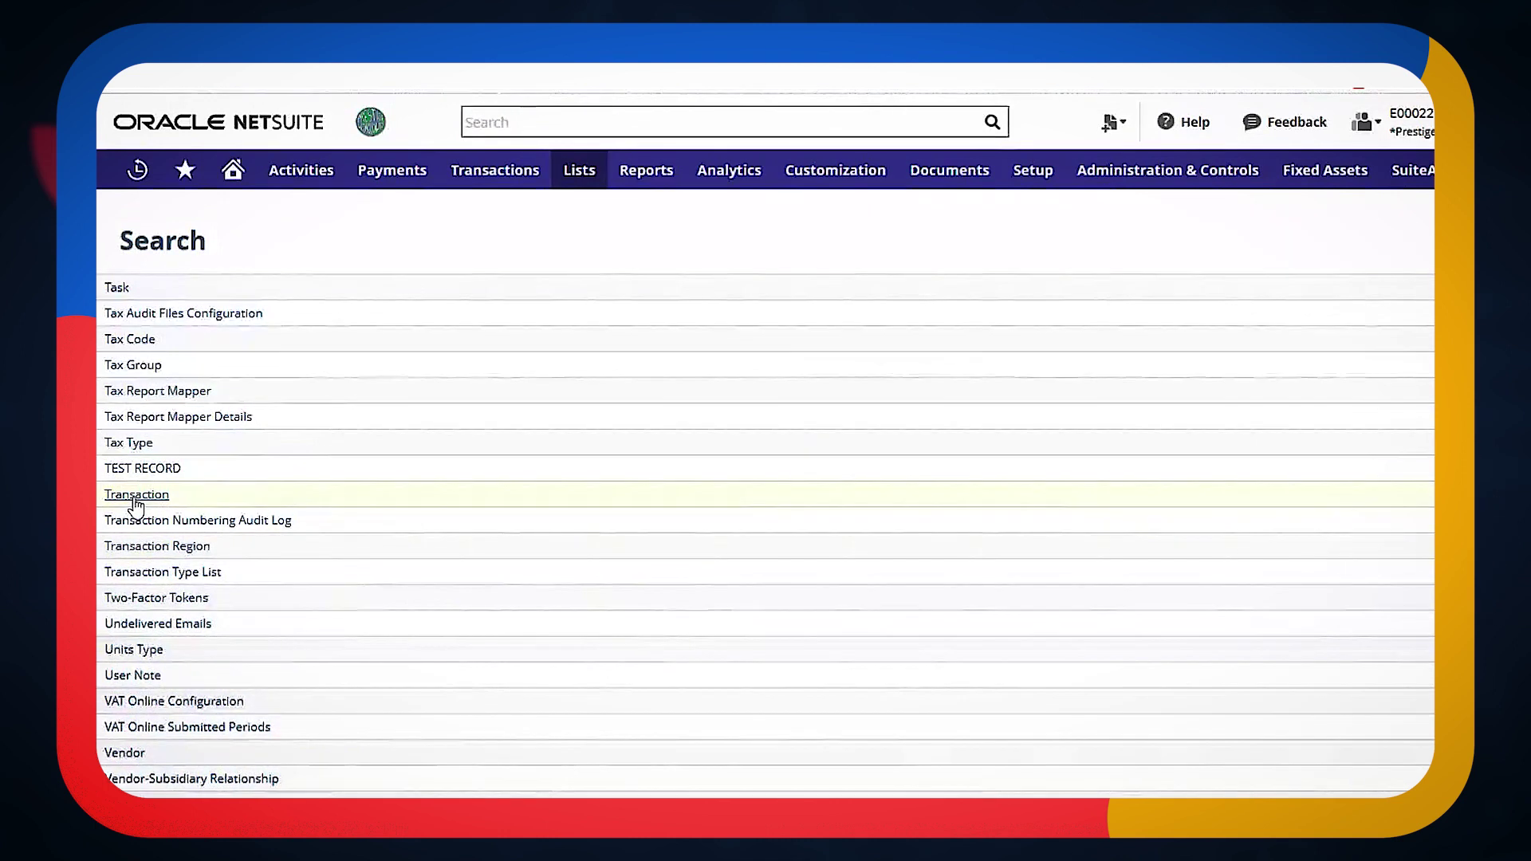
- Open a Transaction search with a Date criterion of on or before 2/1/2018
{"action": "left_click", "coordinate": [137, 495]}
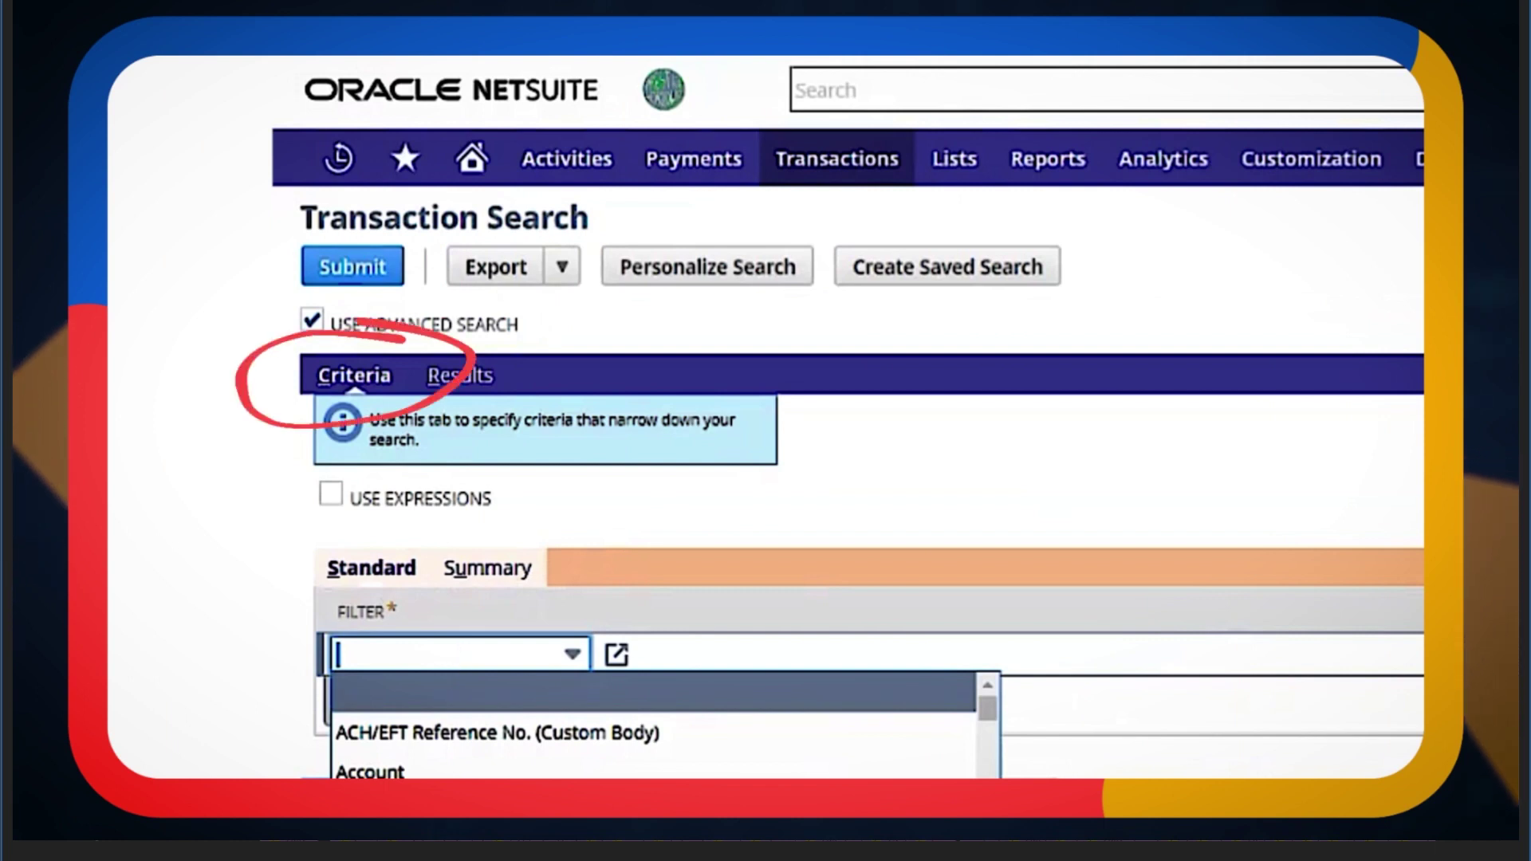
{"action": "left_click", "coordinate": [520, 460]}
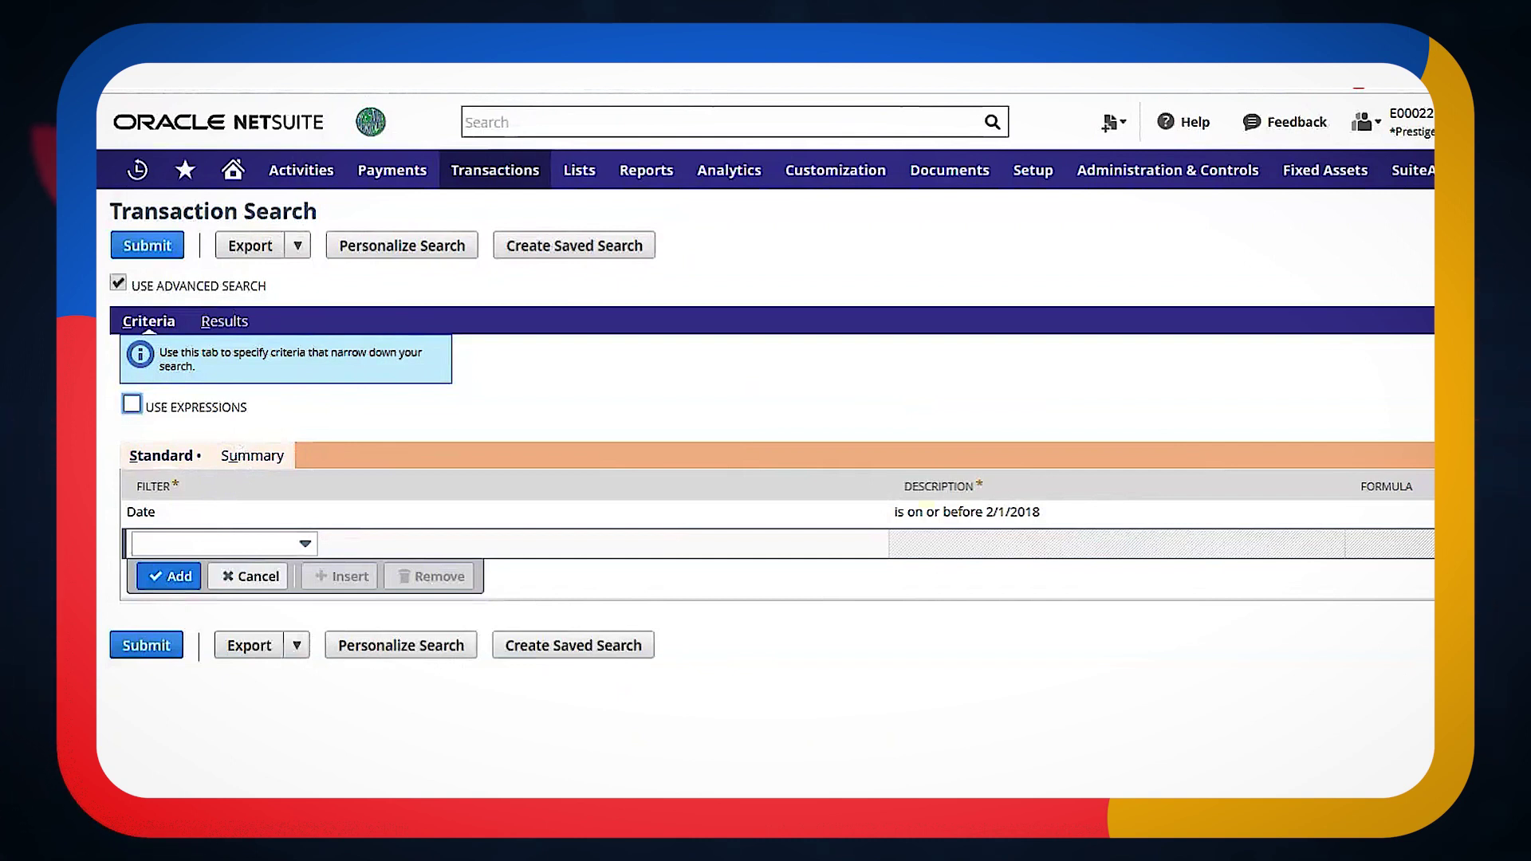
- Add a Type filter set to Sales Order and apply it to the transaction search
{"action": "left_click", "coordinate": [256, 542]}
{"action": "type", "text": "Type"}
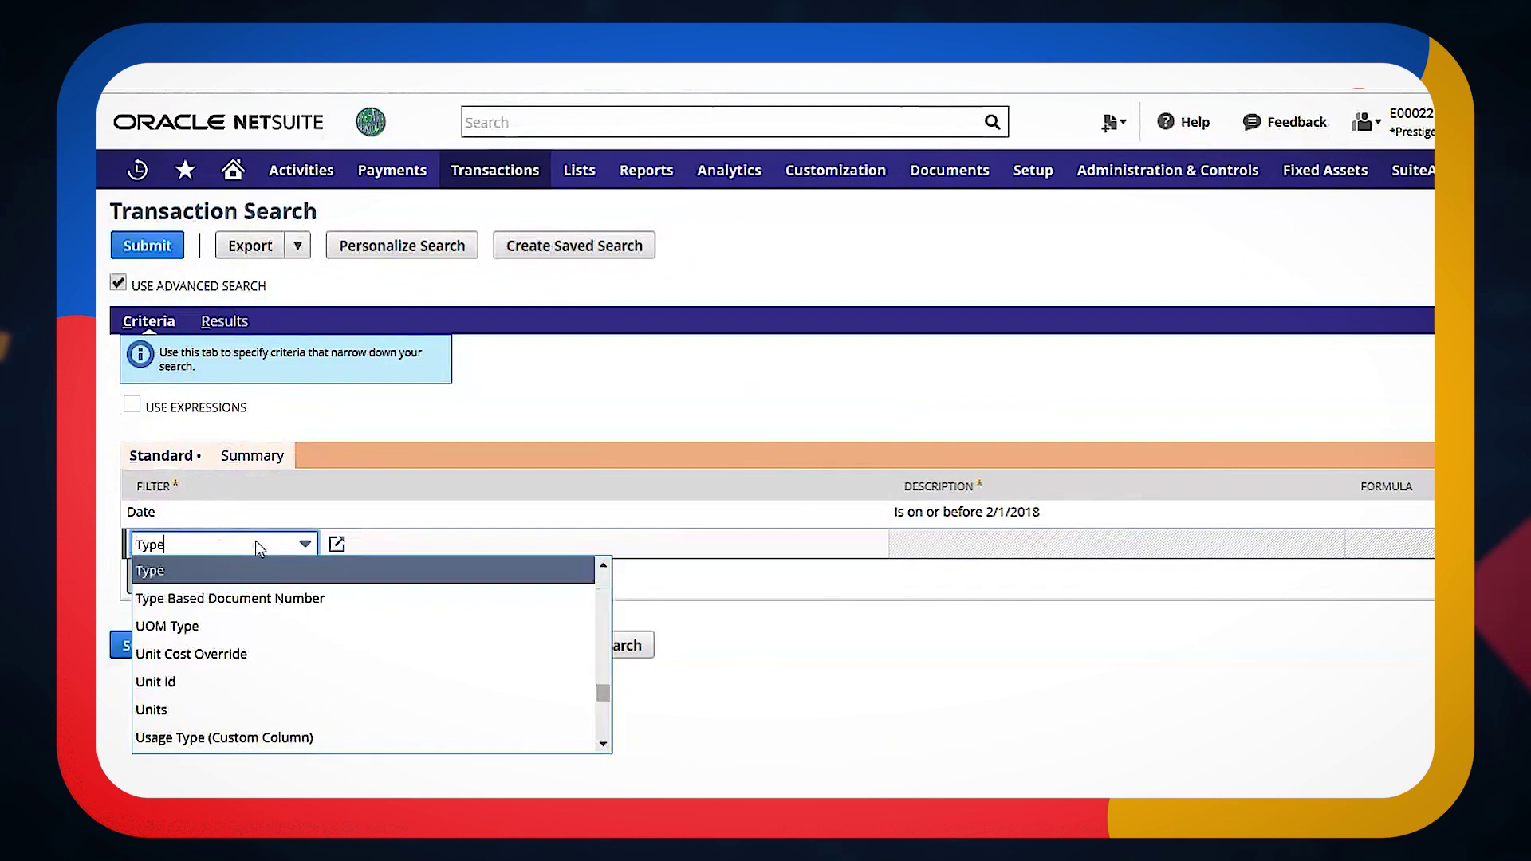
{"action": "key", "text": "Return"}
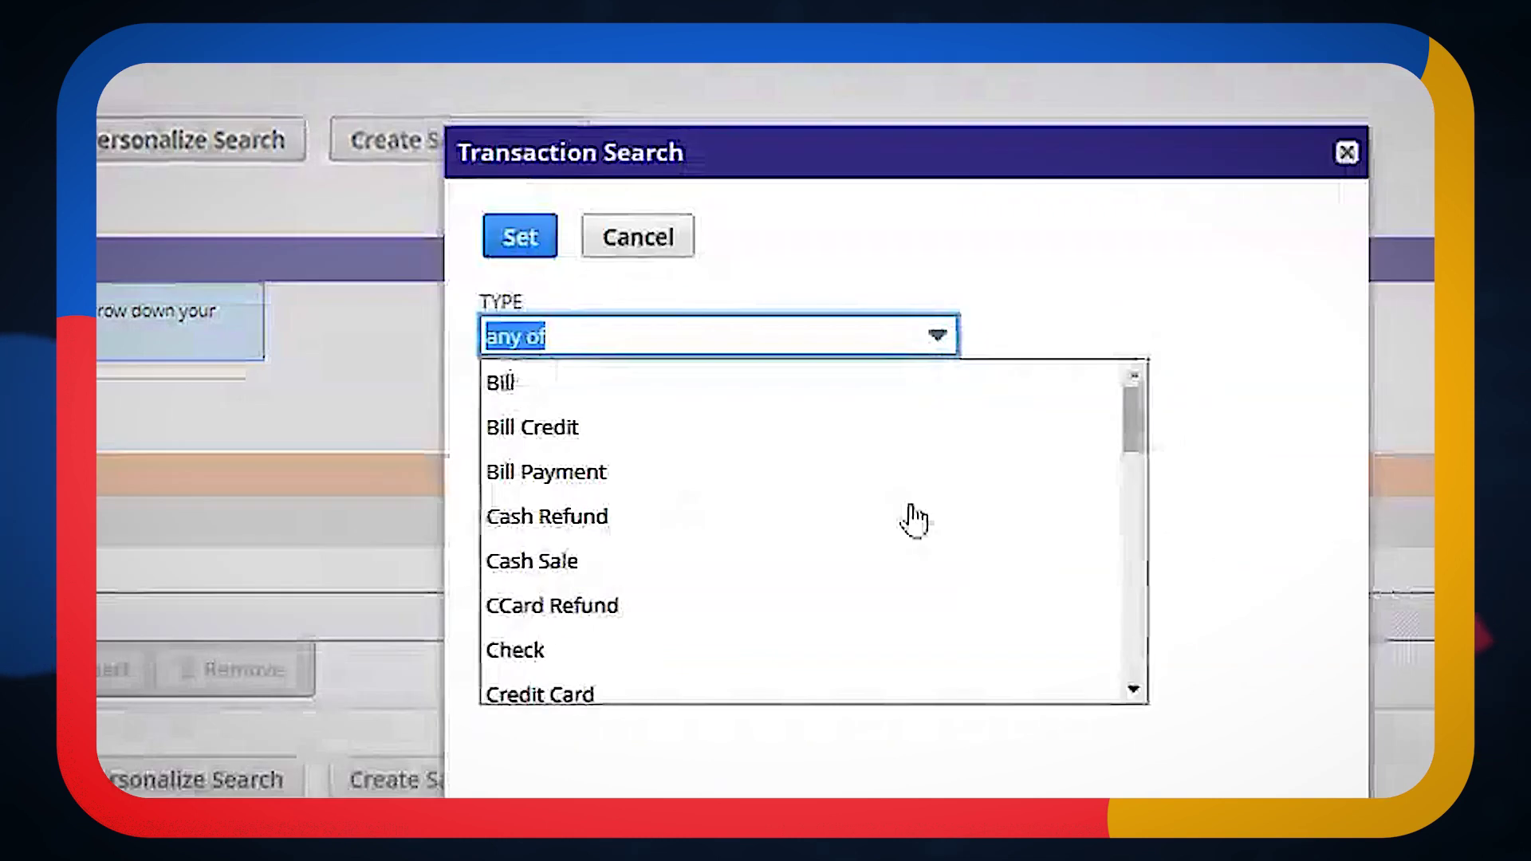
{"action": "scroll", "coordinate": [909, 526], "scroll_direction": "down", "scroll_amount": 5}
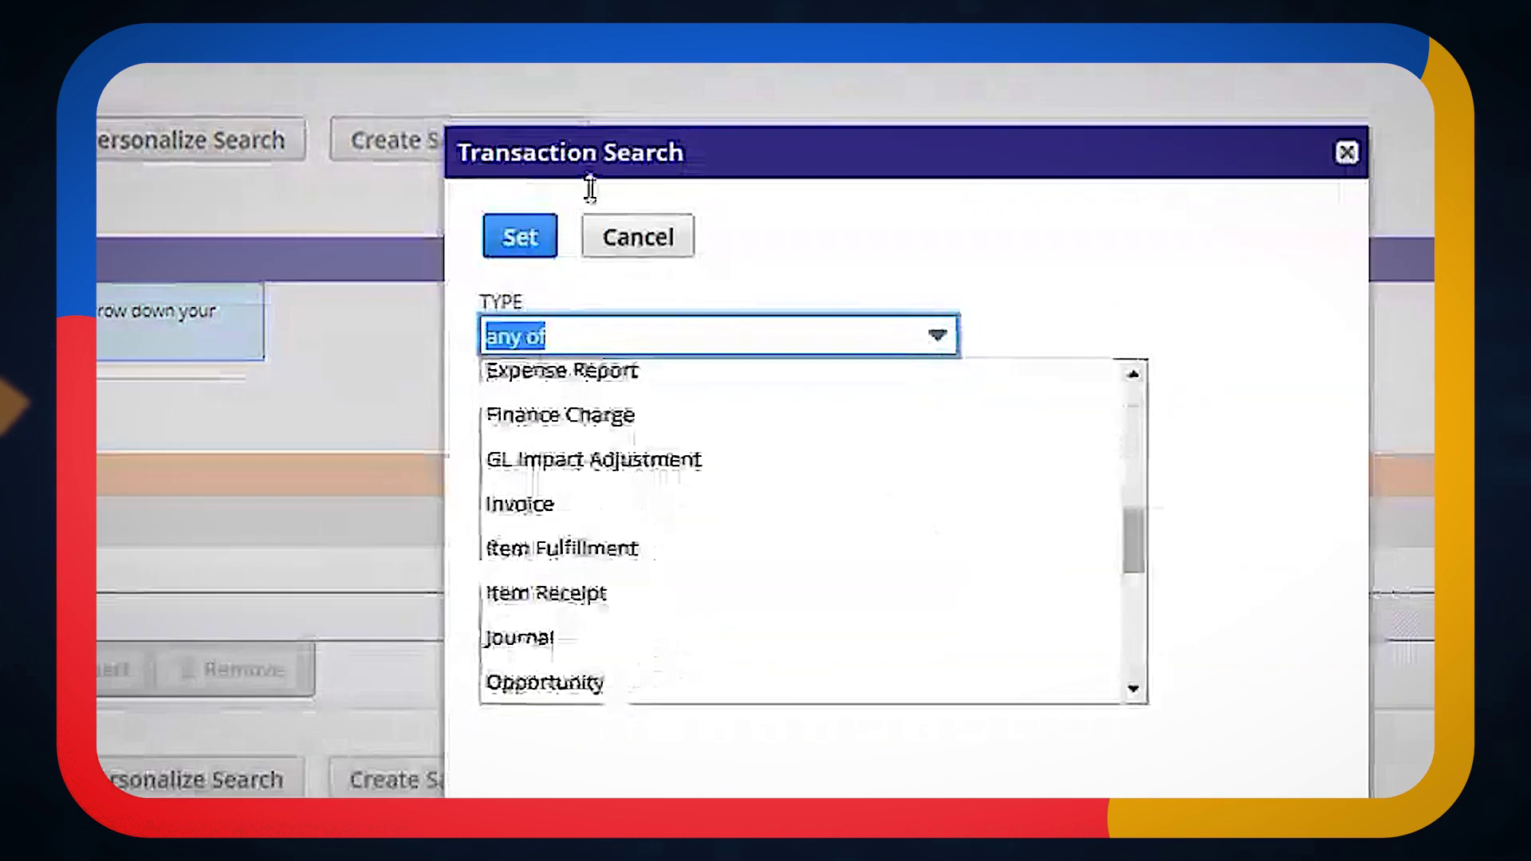
{"action": "scroll", "coordinate": [649, 478], "scroll_direction": "down", "scroll_amount": 3}
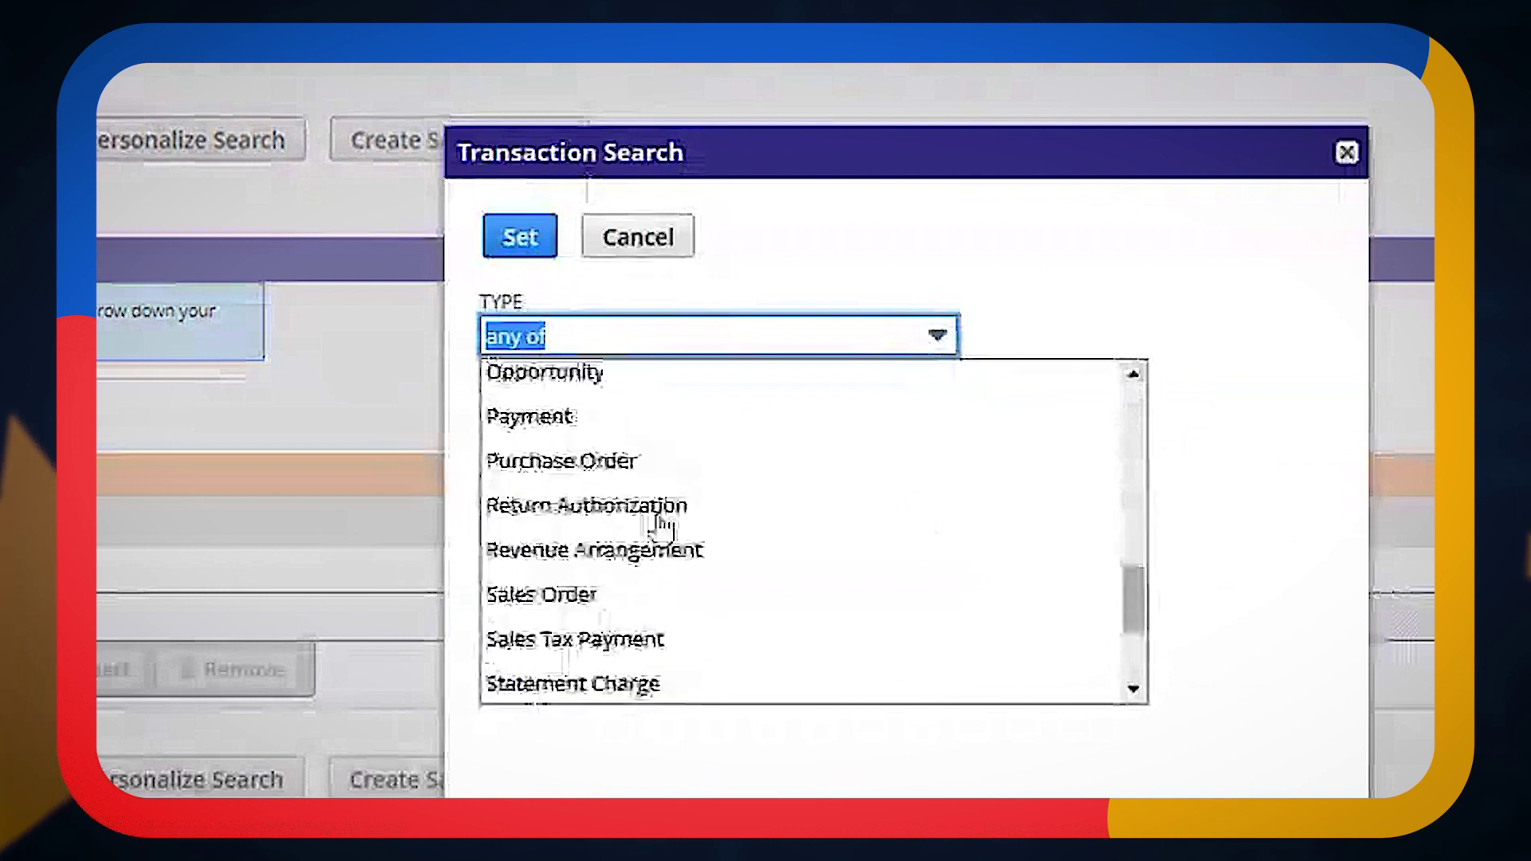
{"action": "left_click", "coordinate": [614, 587]}
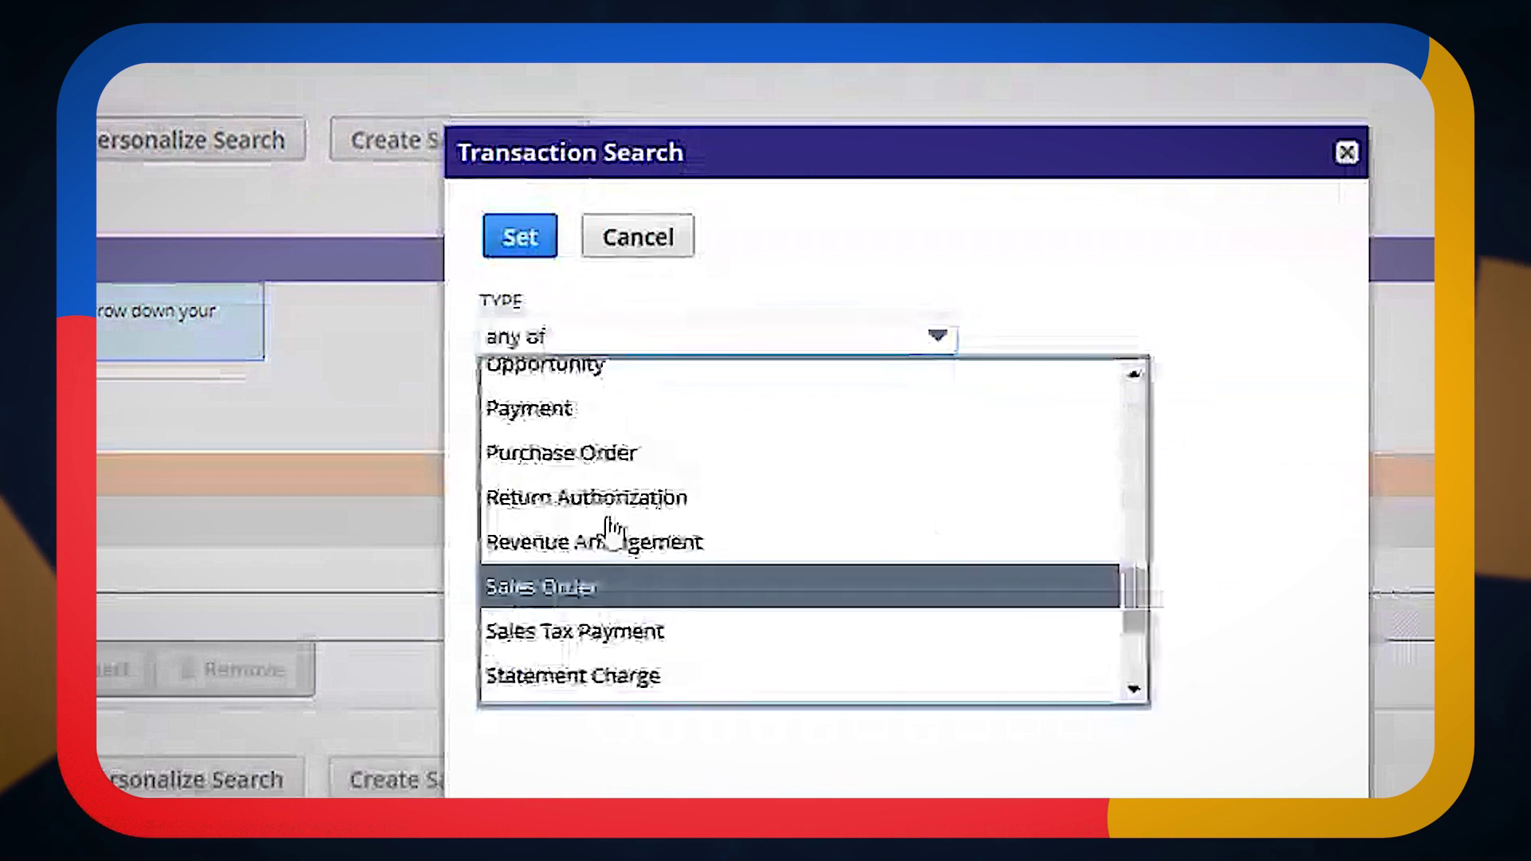
{"action": "left_click", "coordinate": [518, 240]}
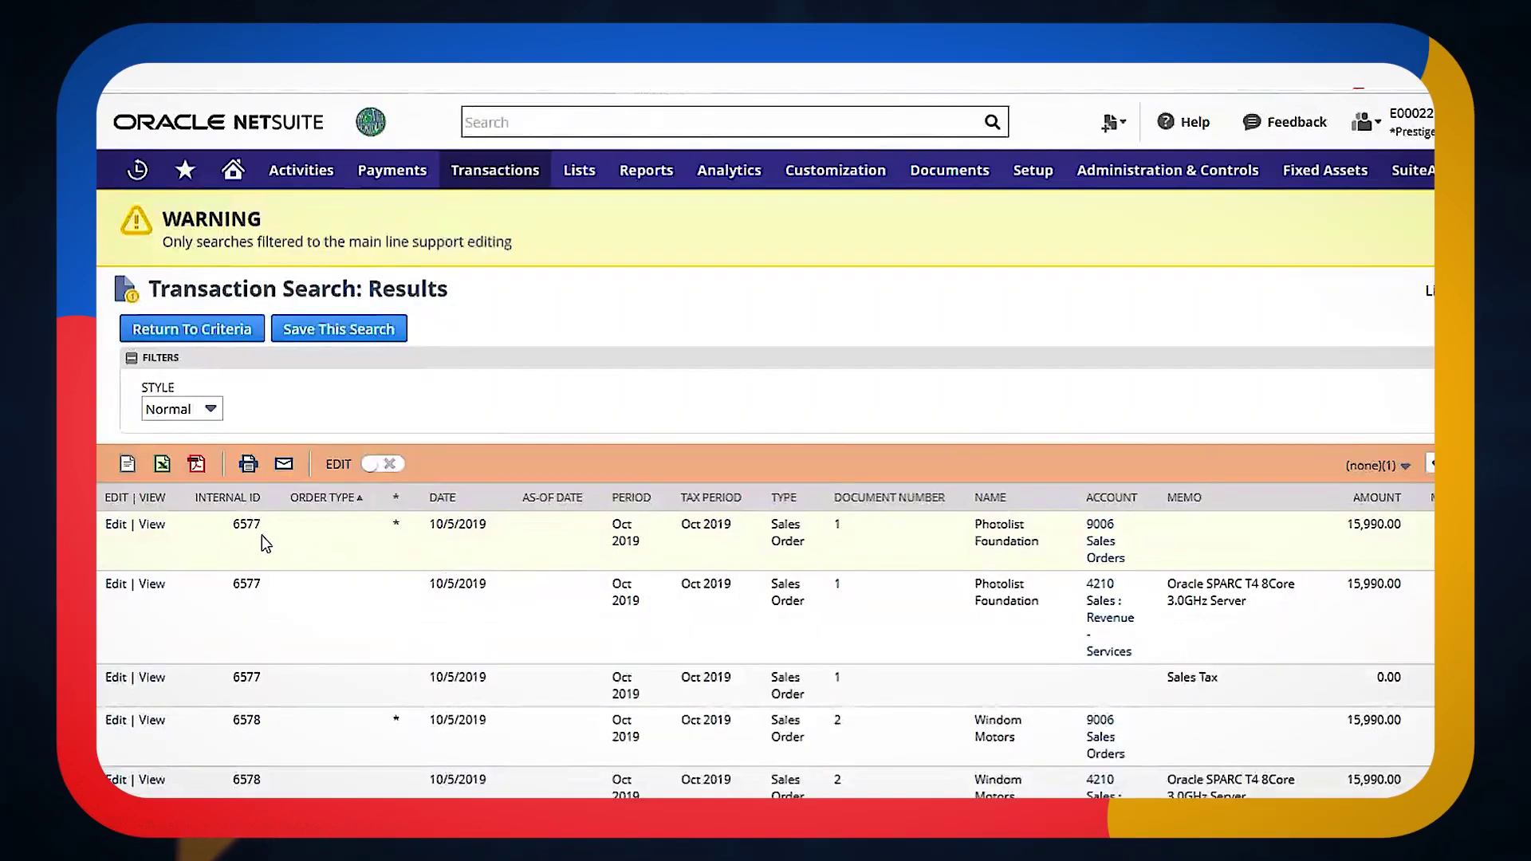
- Highlight the 15,990.00 amount, main-line asterisk and Oracle SPARC T4 server memo in the results
{"action": "double_click", "coordinate": [1373, 524]}
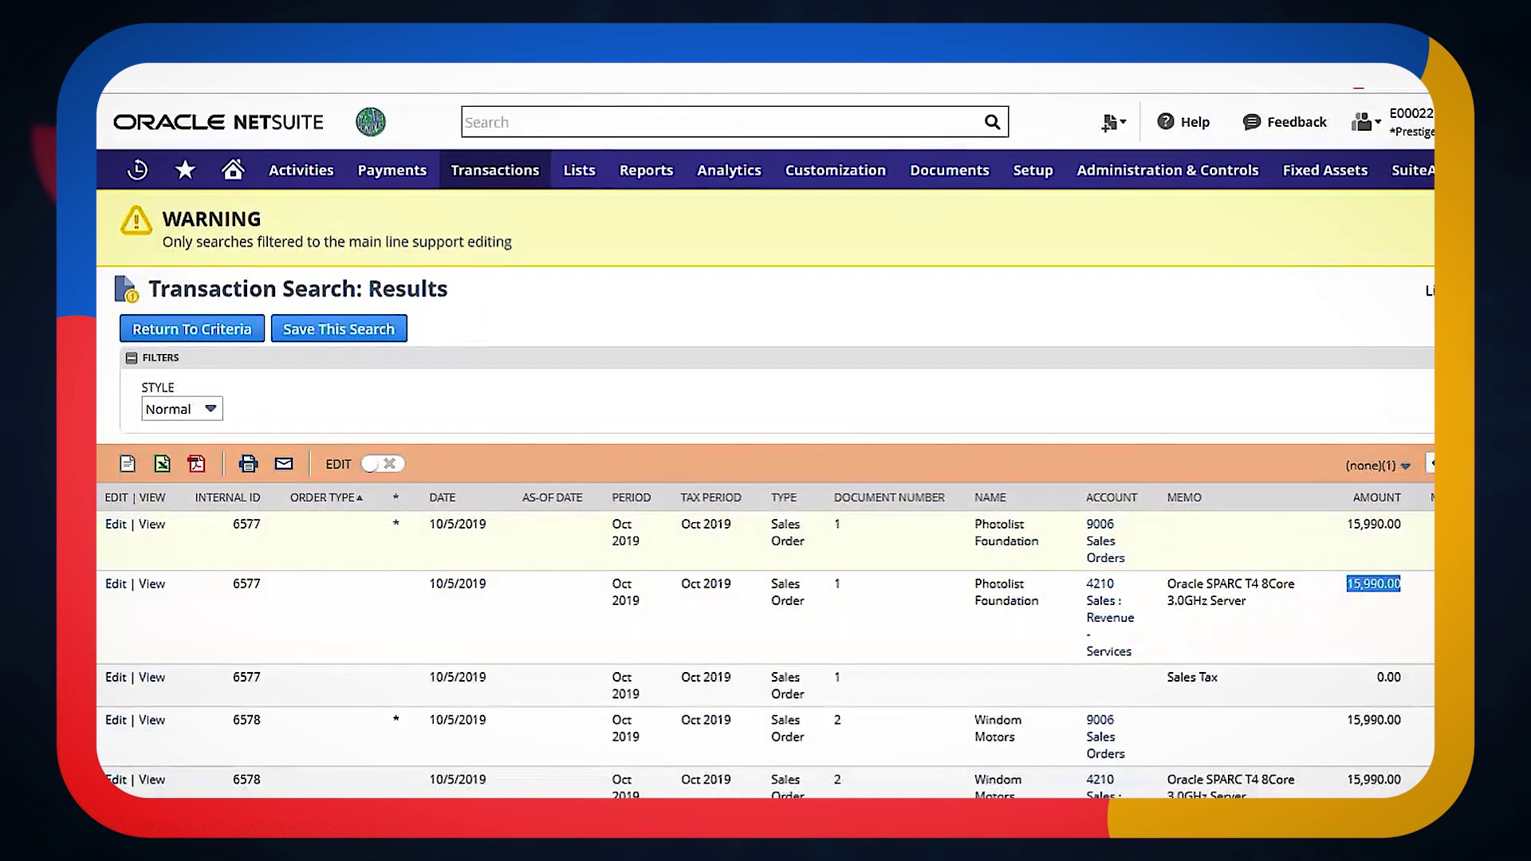
{"action": "double_click", "coordinate": [393, 526]}
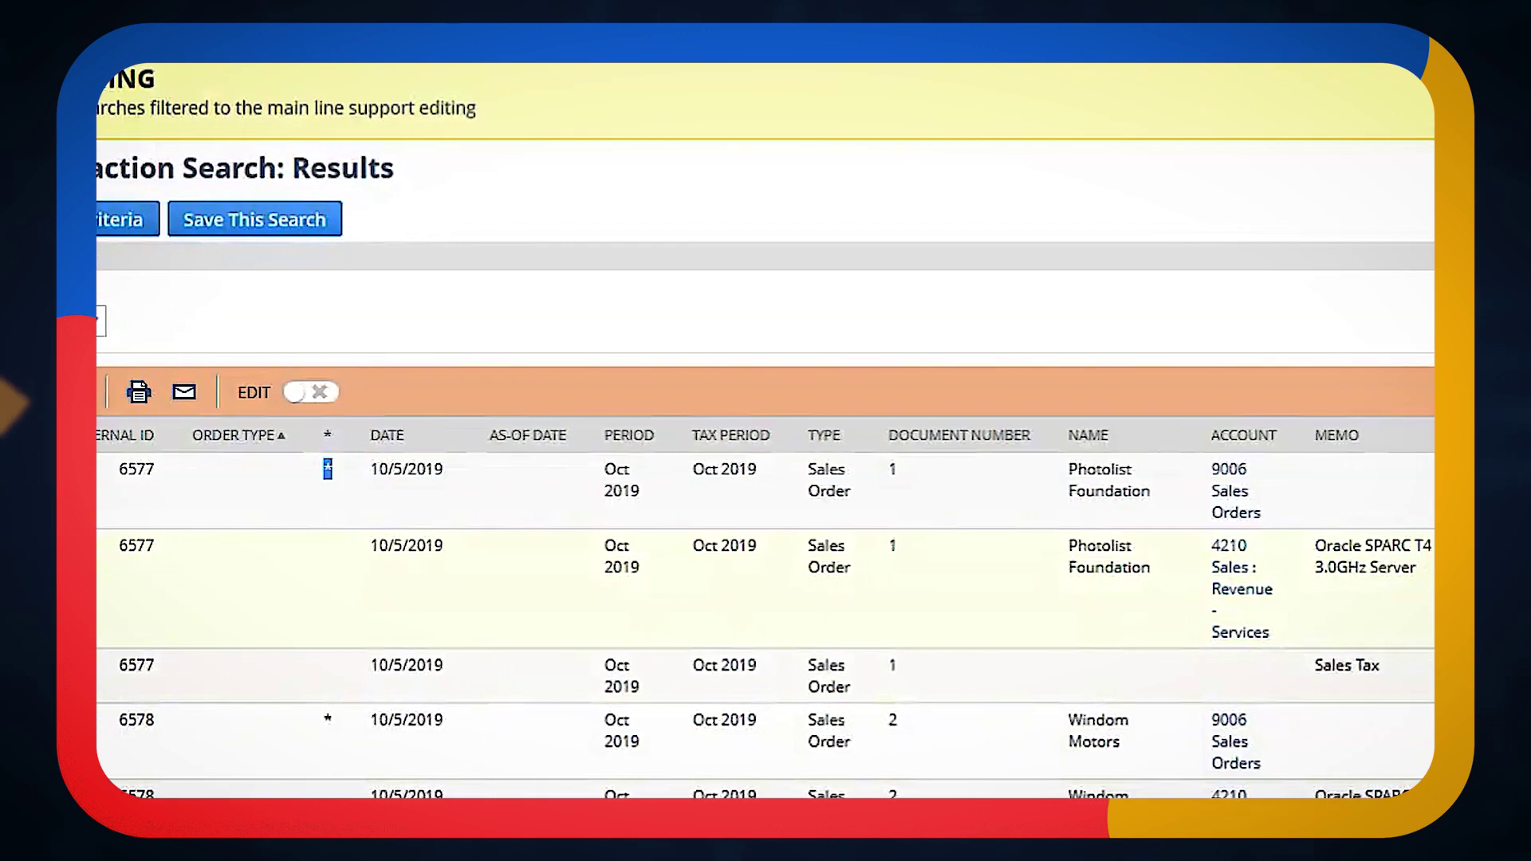
{"action": "left_click_drag", "start_coordinate": [1384, 546], "coordinate": [1467, 568]}
{"action": "left_click_drag", "start_coordinate": [1292, 548], "coordinate": [1394, 567]}
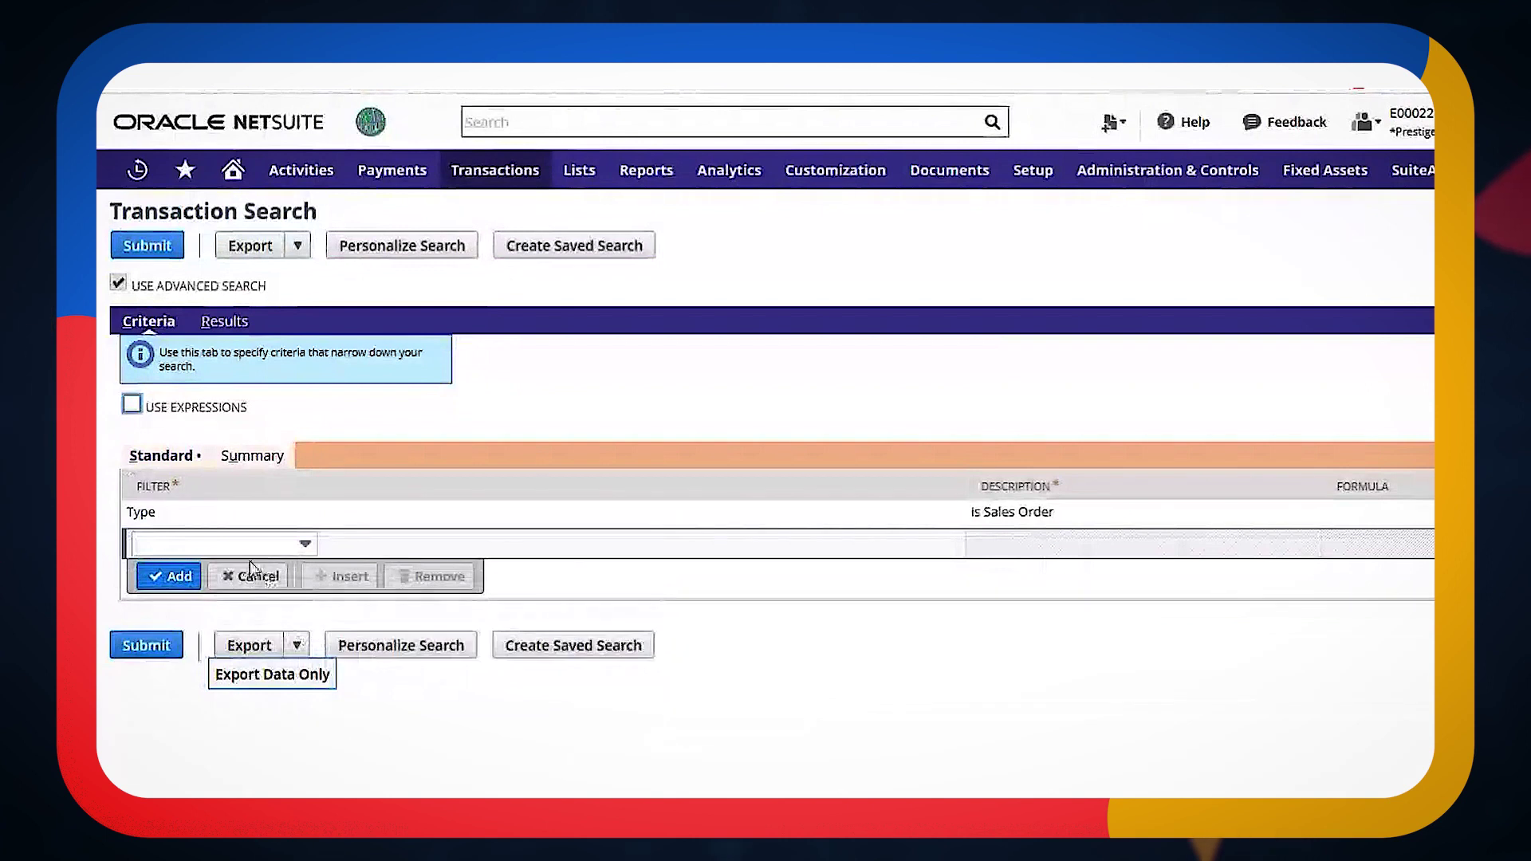
- Add a Main Line filter set to Yes to the sales order search
{"action": "left_click", "coordinate": [254, 549]}
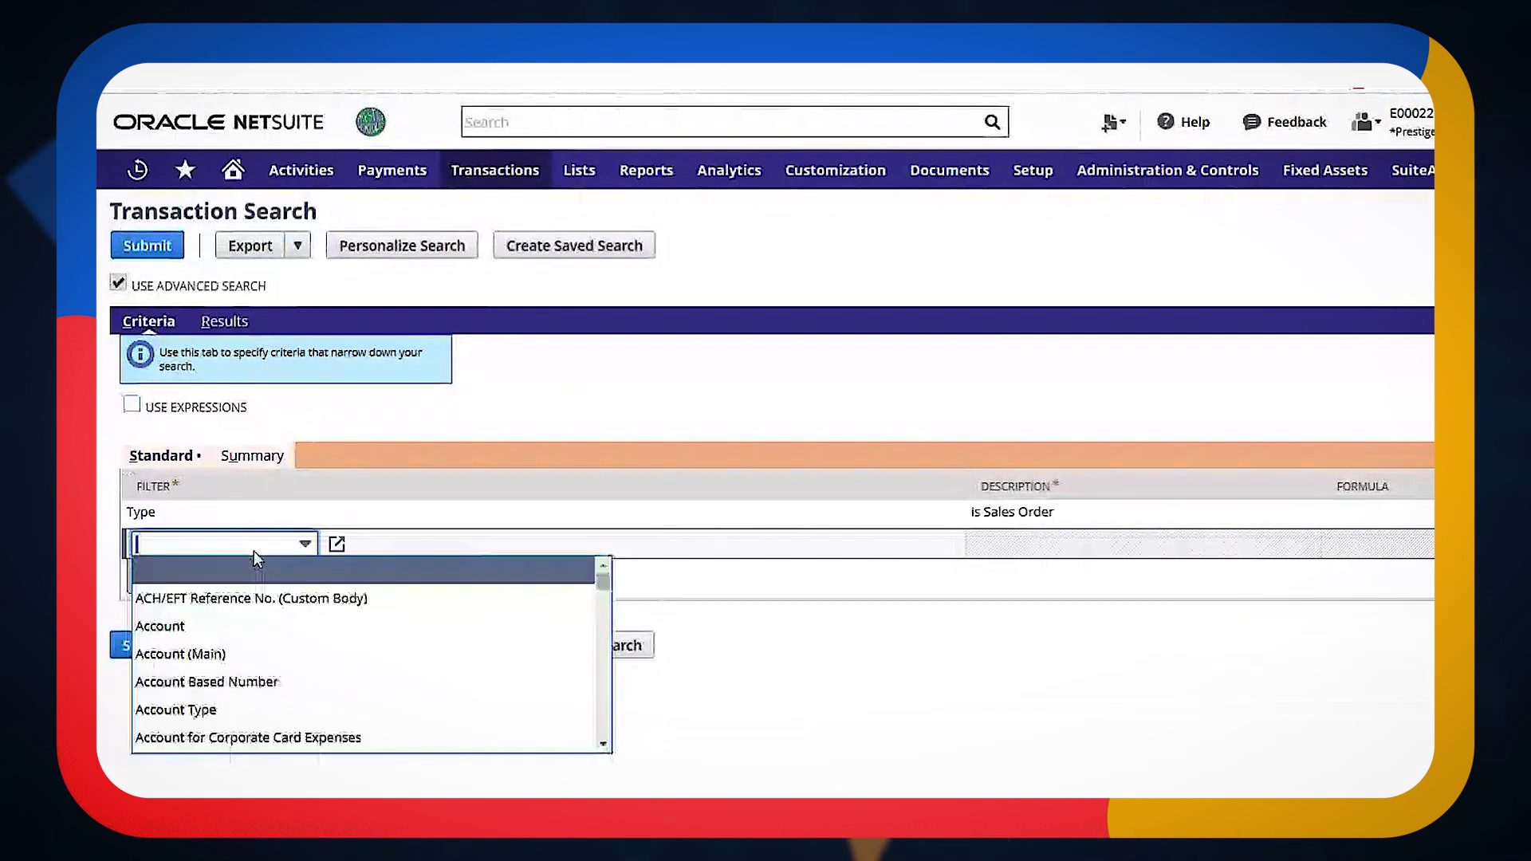
{"action": "type", "text": "Main Line"}
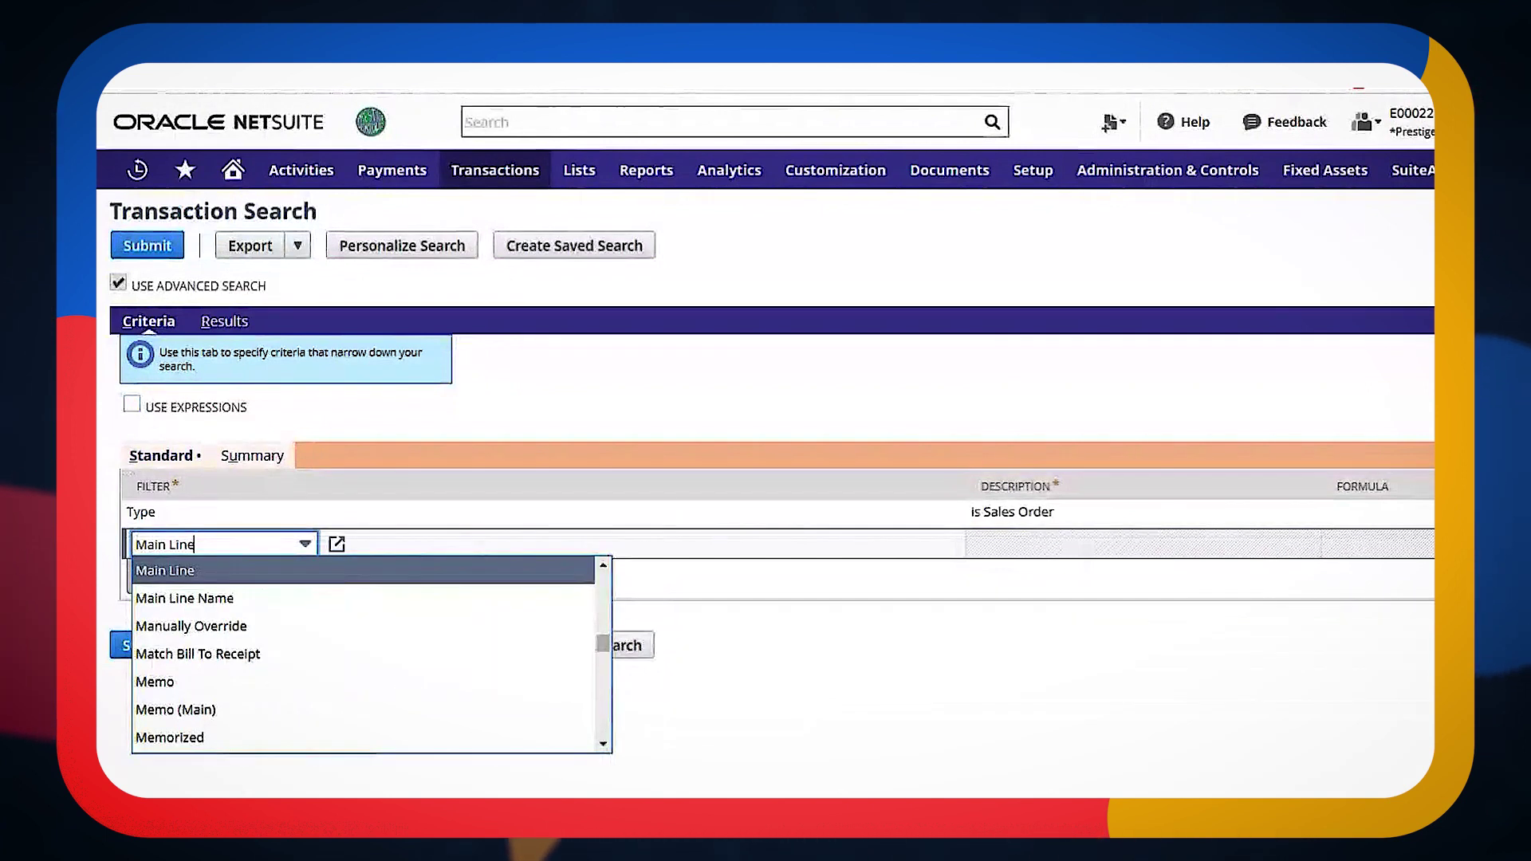
{"action": "key", "text": "Return"}
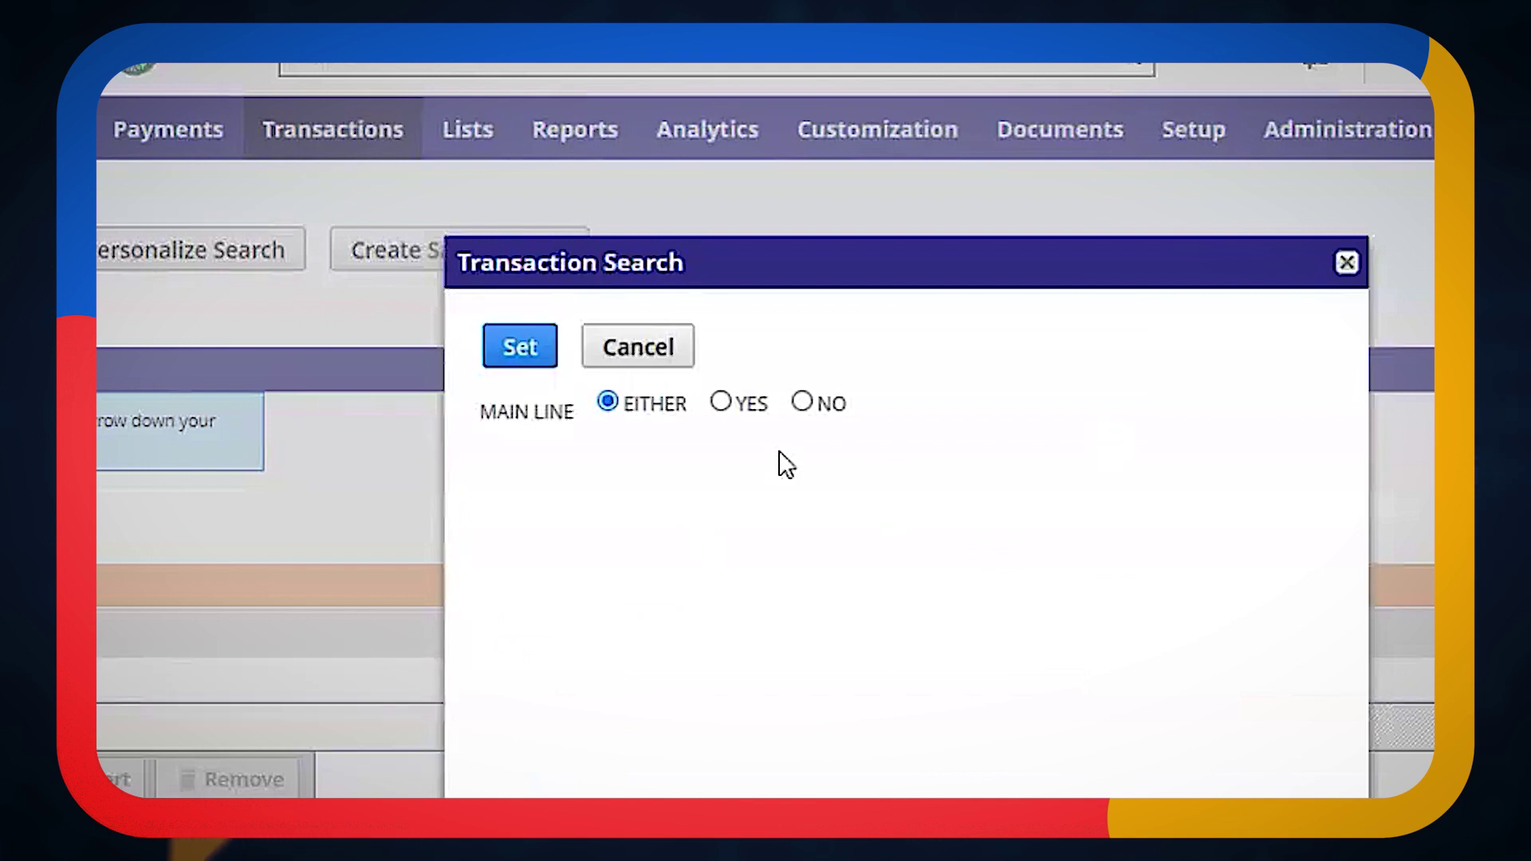
{"action": "left_click", "coordinate": [721, 402]}
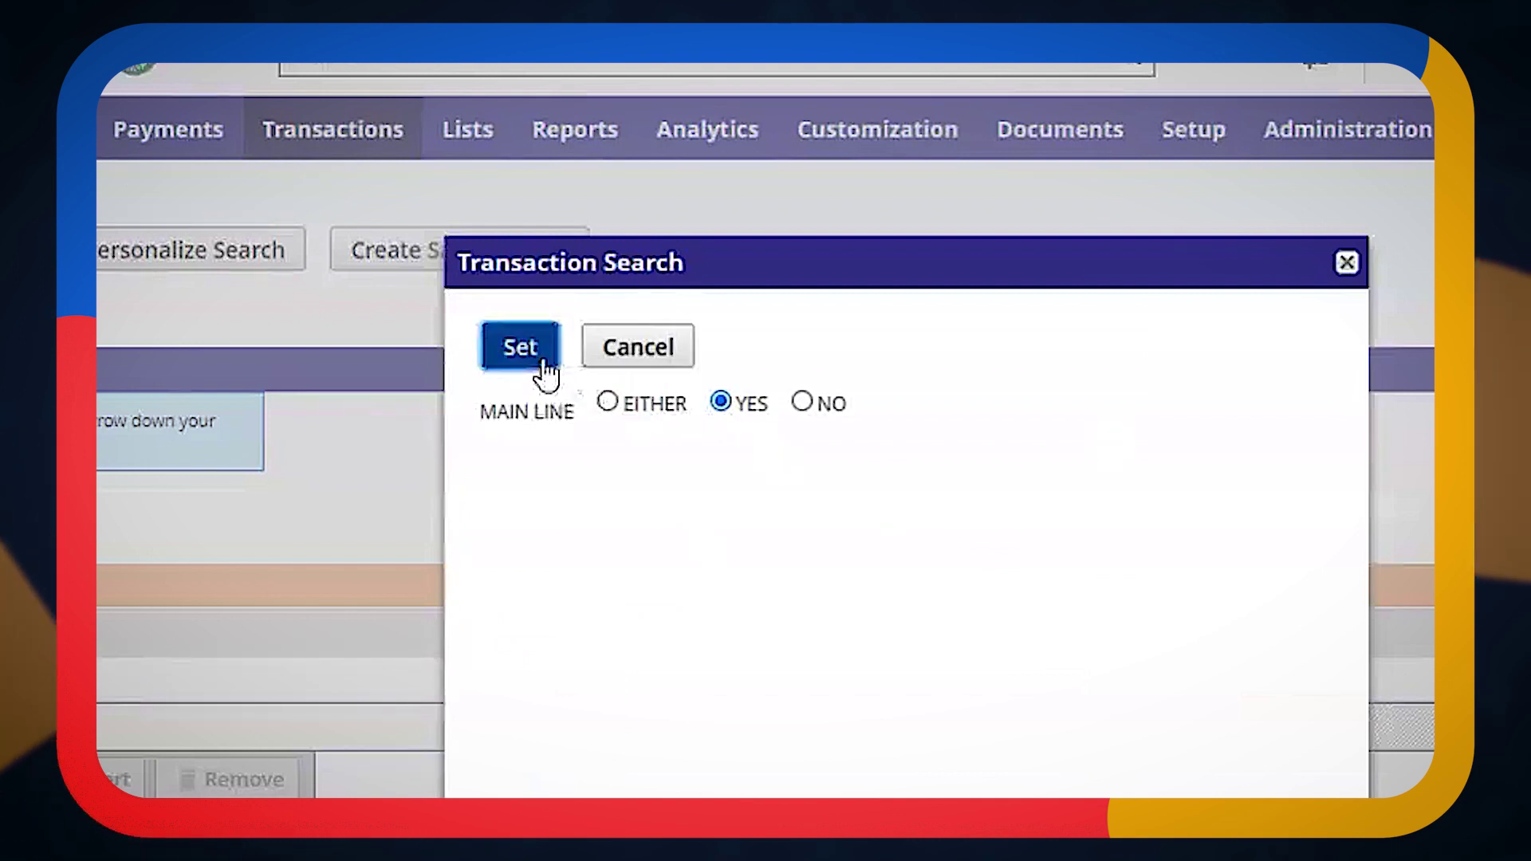
{"action": "left_click", "coordinate": [531, 357]}
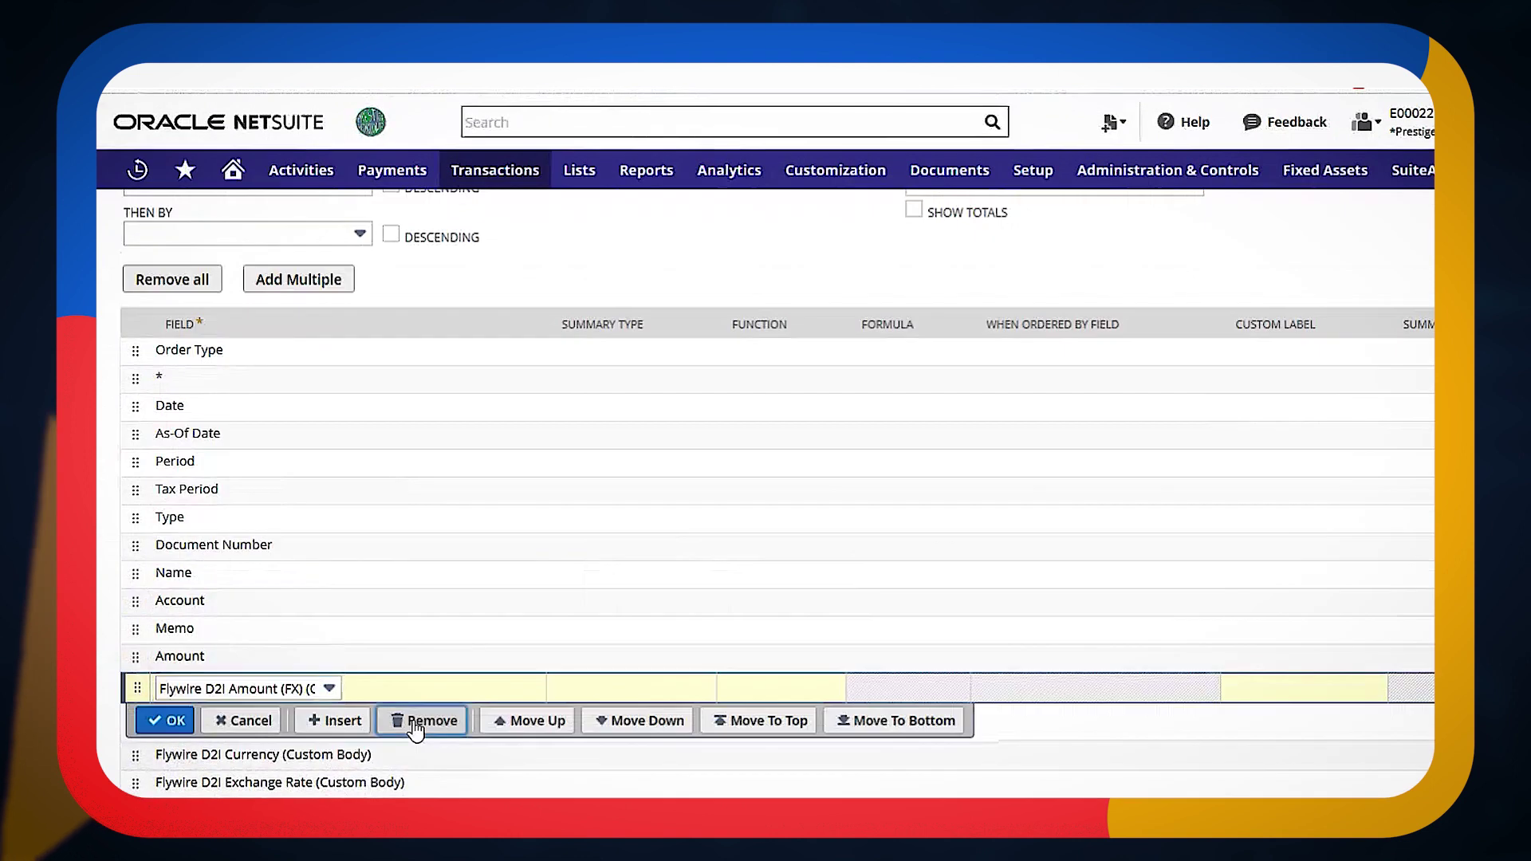
- Remove the Flywire D2I Amount (FX), Currency and Exchange Rate result columns
{"action": "left_click", "coordinate": [415, 723]}
{"action": "left_click", "coordinate": [411, 749]}
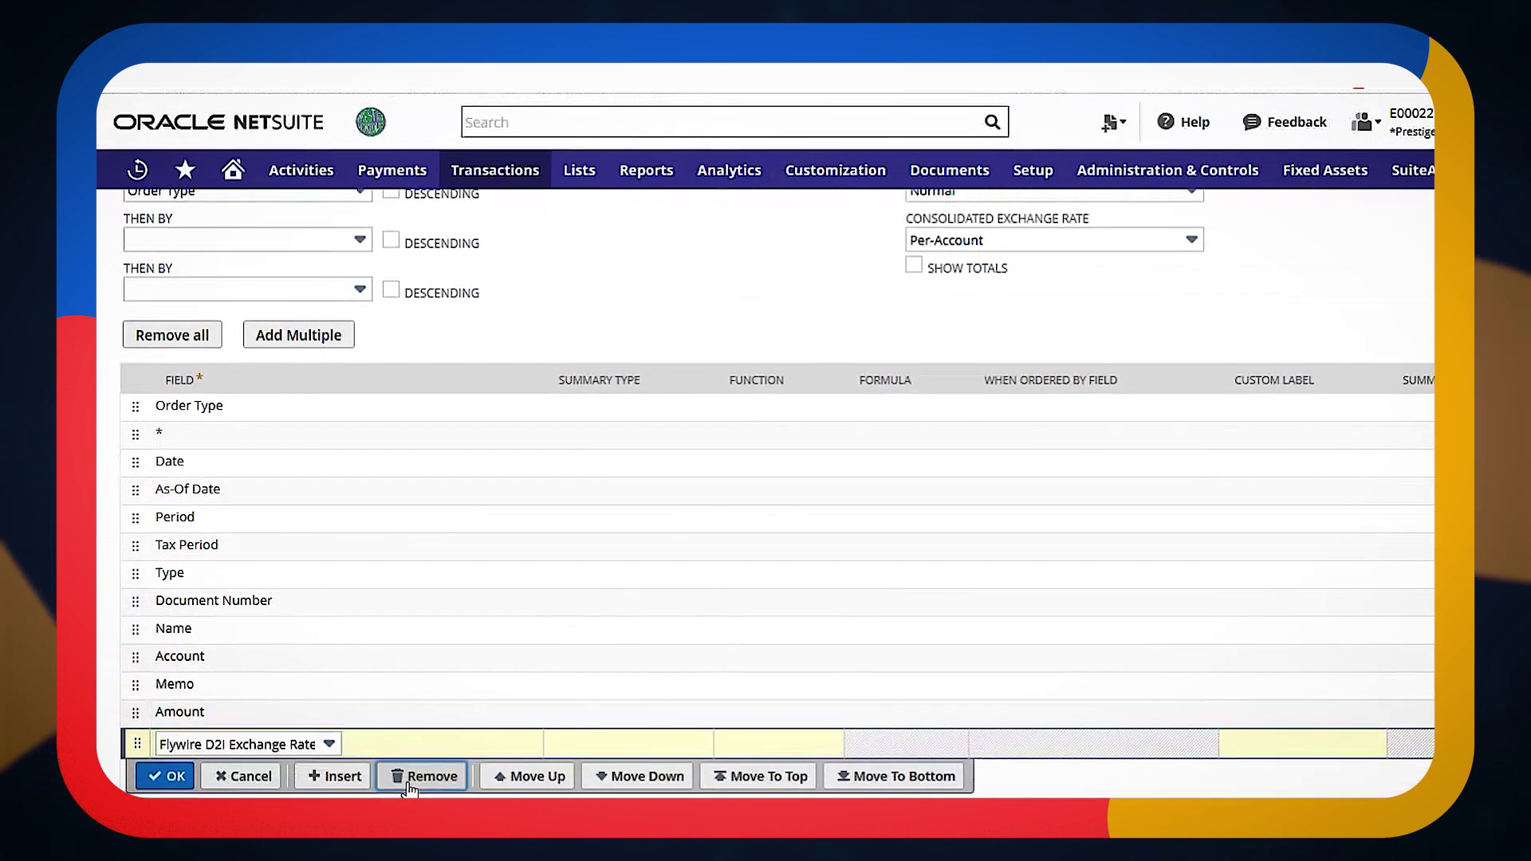
{"action": "left_click", "coordinate": [411, 778]}
{"action": "scroll", "coordinate": [752, 726], "scroll_direction": "up", "scroll_amount": 3}
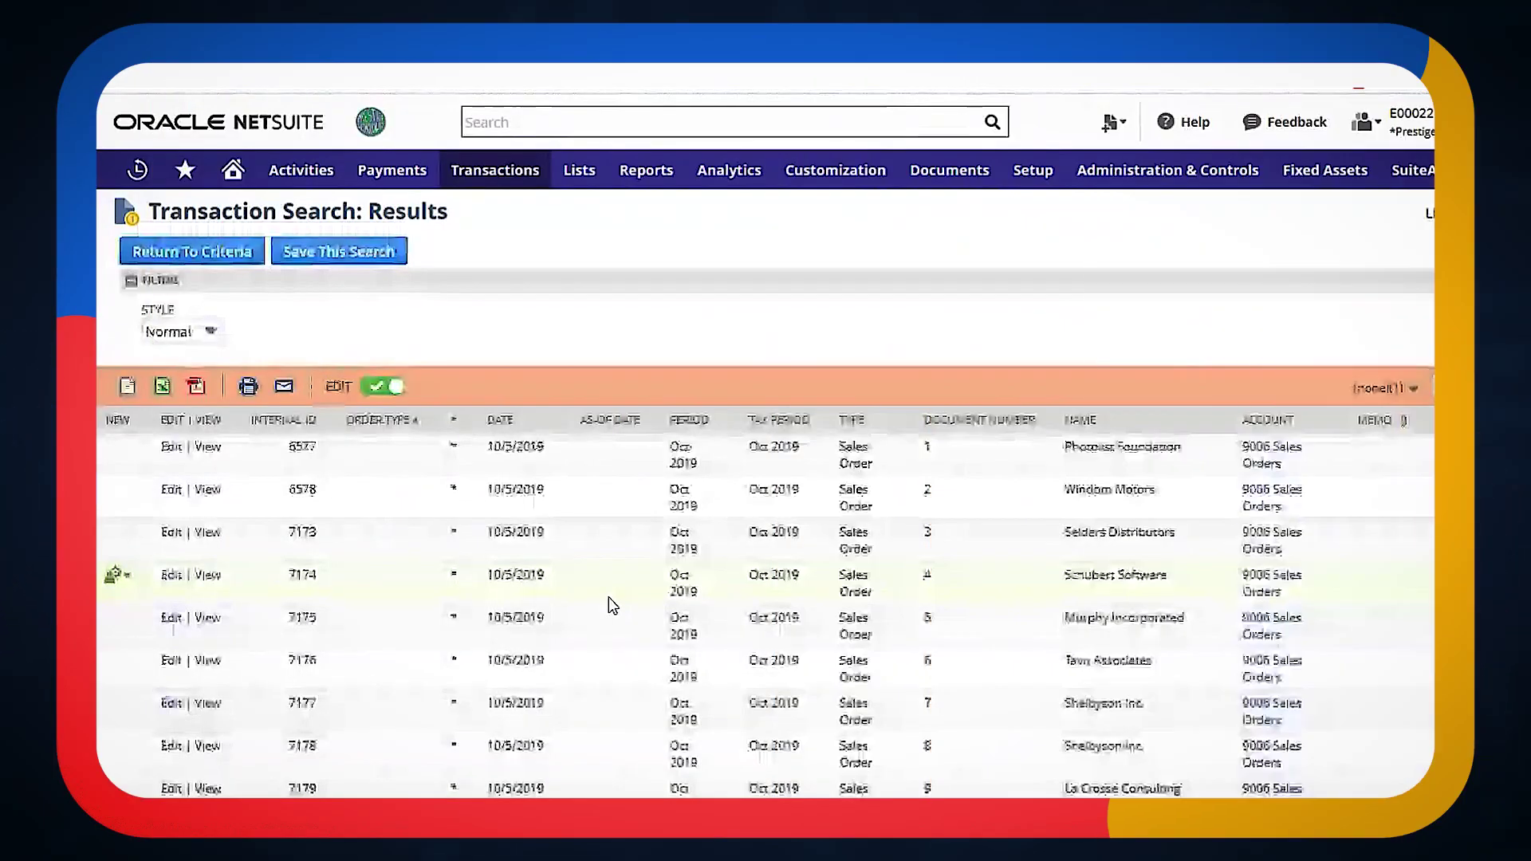
- Scroll the sales order results to review the 14,009,579.95 amount total
{"action": "scroll", "coordinate": [1414, 505], "scroll_direction": "down", "scroll_amount": 15}
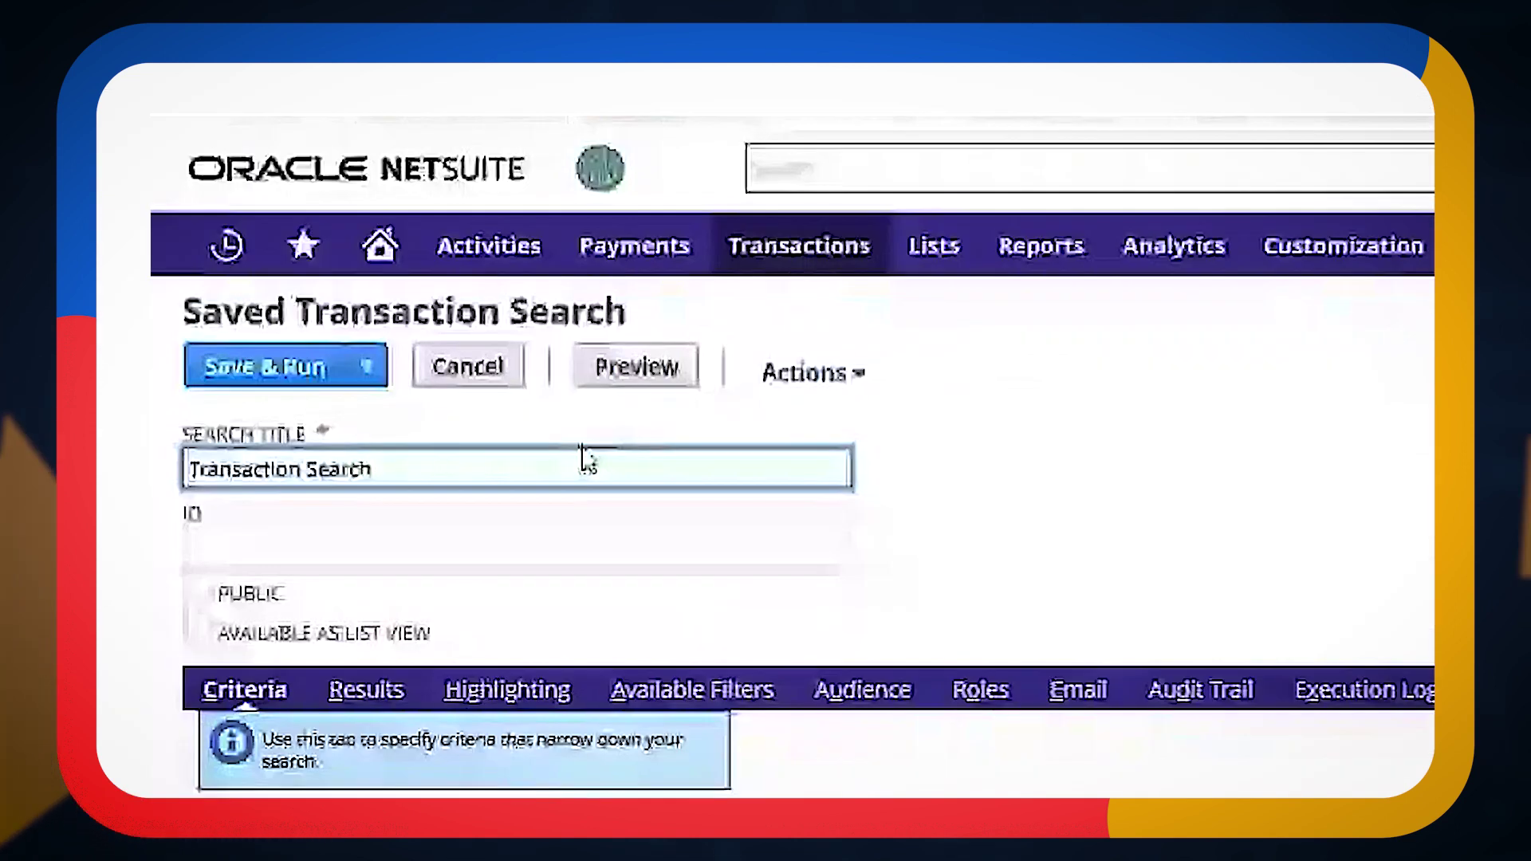
- Title the saved search 'All Sales Orders (Main Line)' and make it public
{"action": "key", "text": "ctrl+a"}
{"action": "type", "text": "All A"}
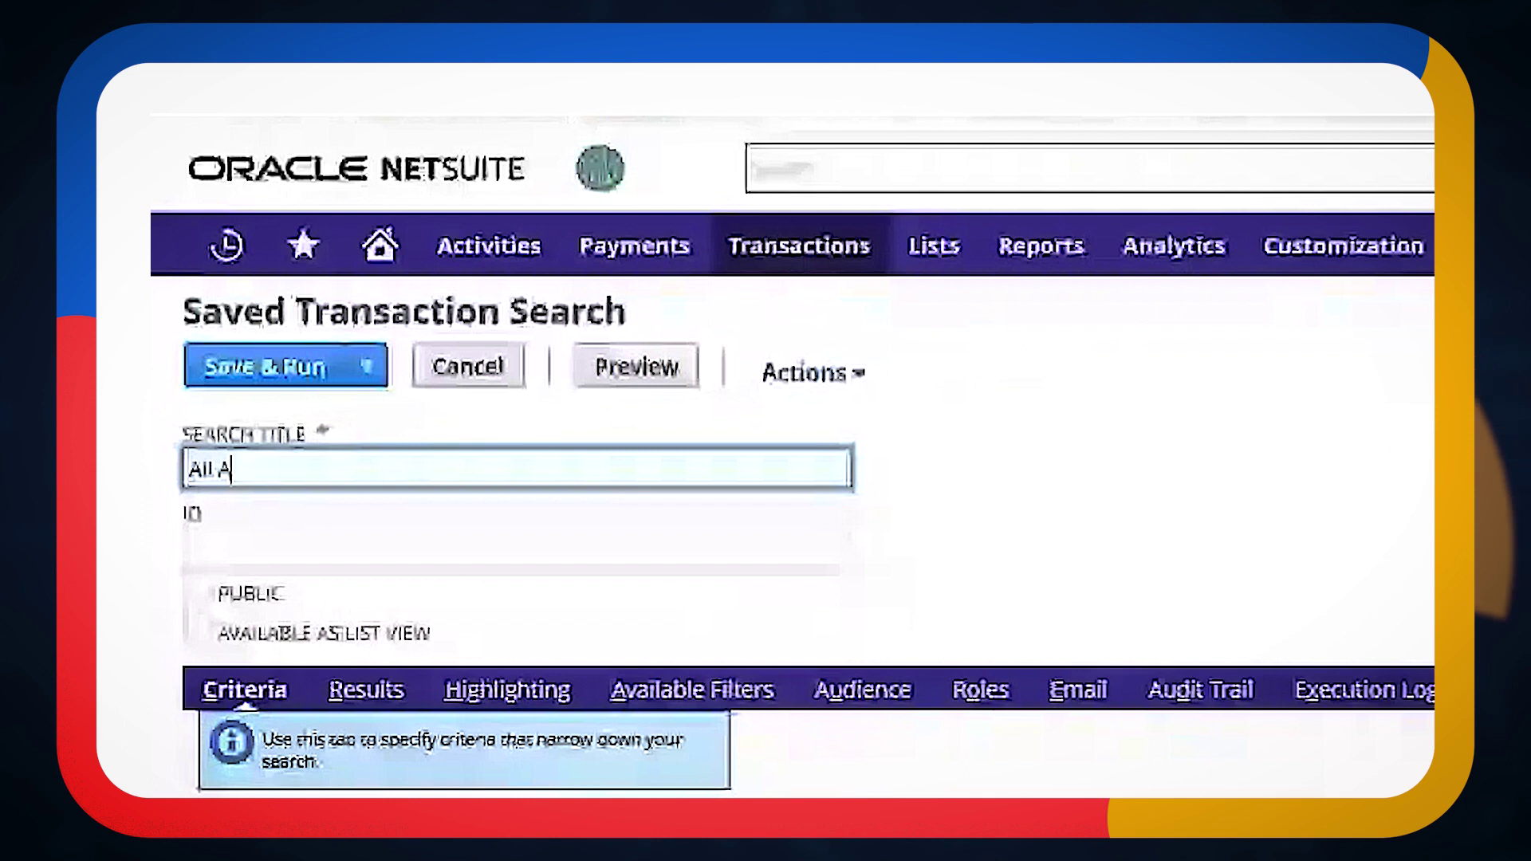
{"action": "key", "text": "BackSpace"}
{"action": "type", "text": "Sales Orders (Main"}
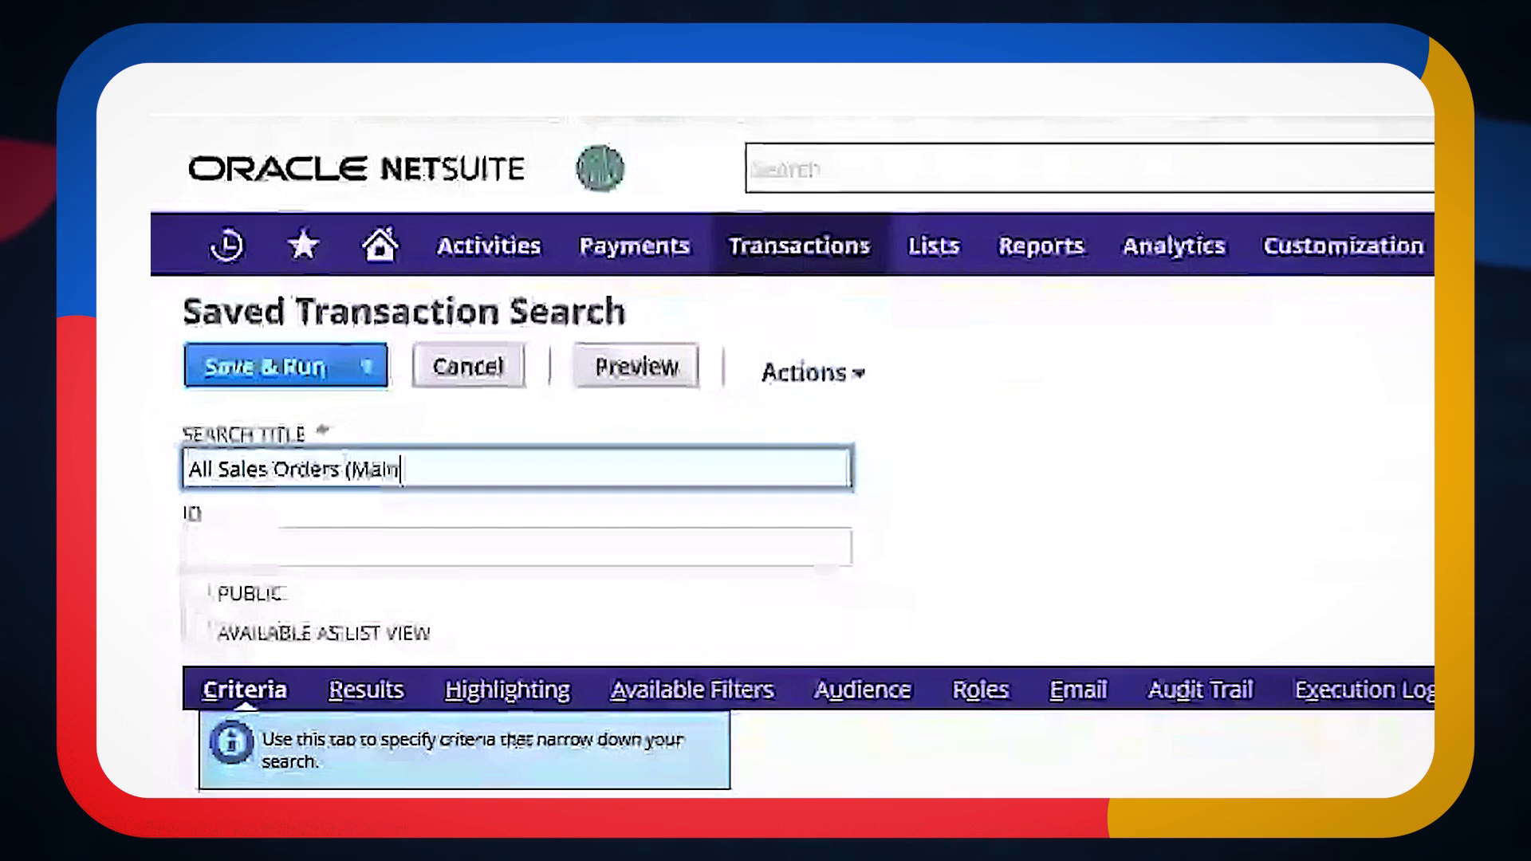
{"action": "type", "text": "Line)"}
{"action": "left_click", "coordinate": [196, 592]}
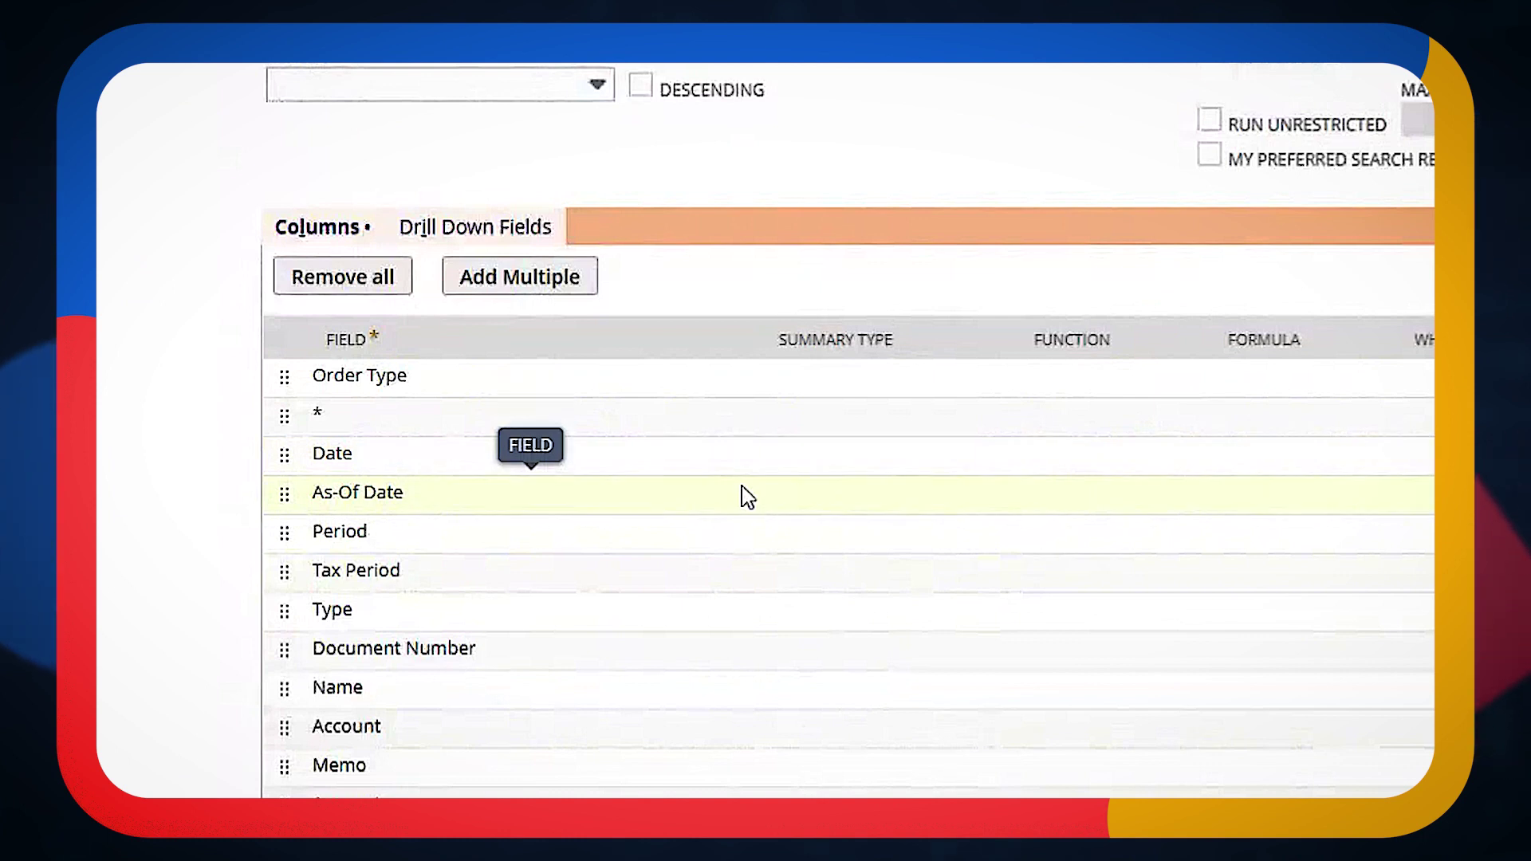
- Set summary types: Group on Date, Sum on Amount, Count on Document Number
{"action": "left_click", "coordinate": [818, 456]}
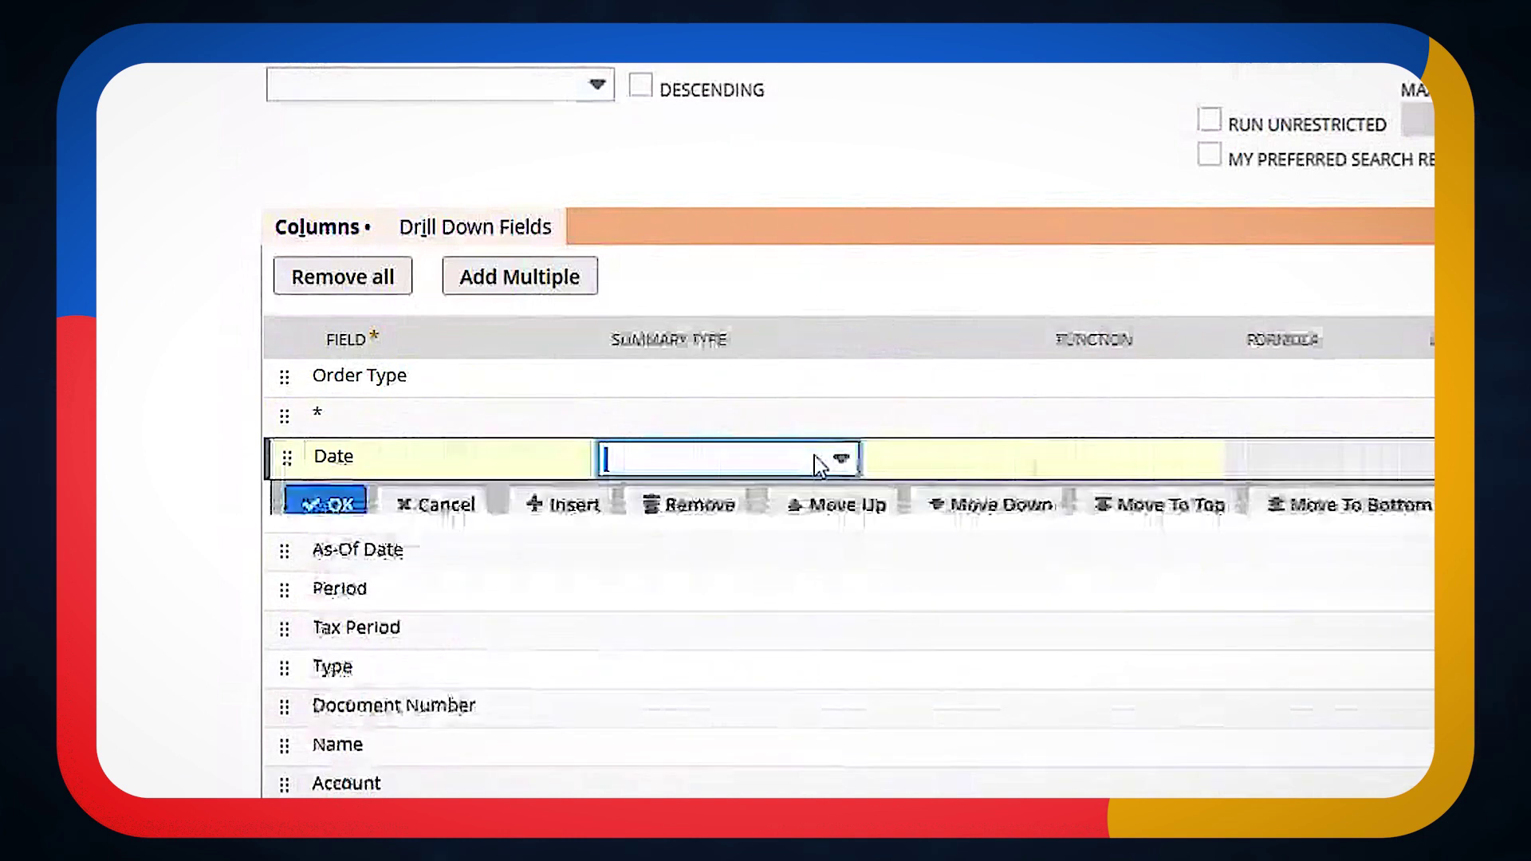
{"action": "left_click", "coordinate": [813, 466]}
{"action": "left_click", "coordinate": [630, 535]}
{"action": "left_click", "coordinate": [325, 505]}
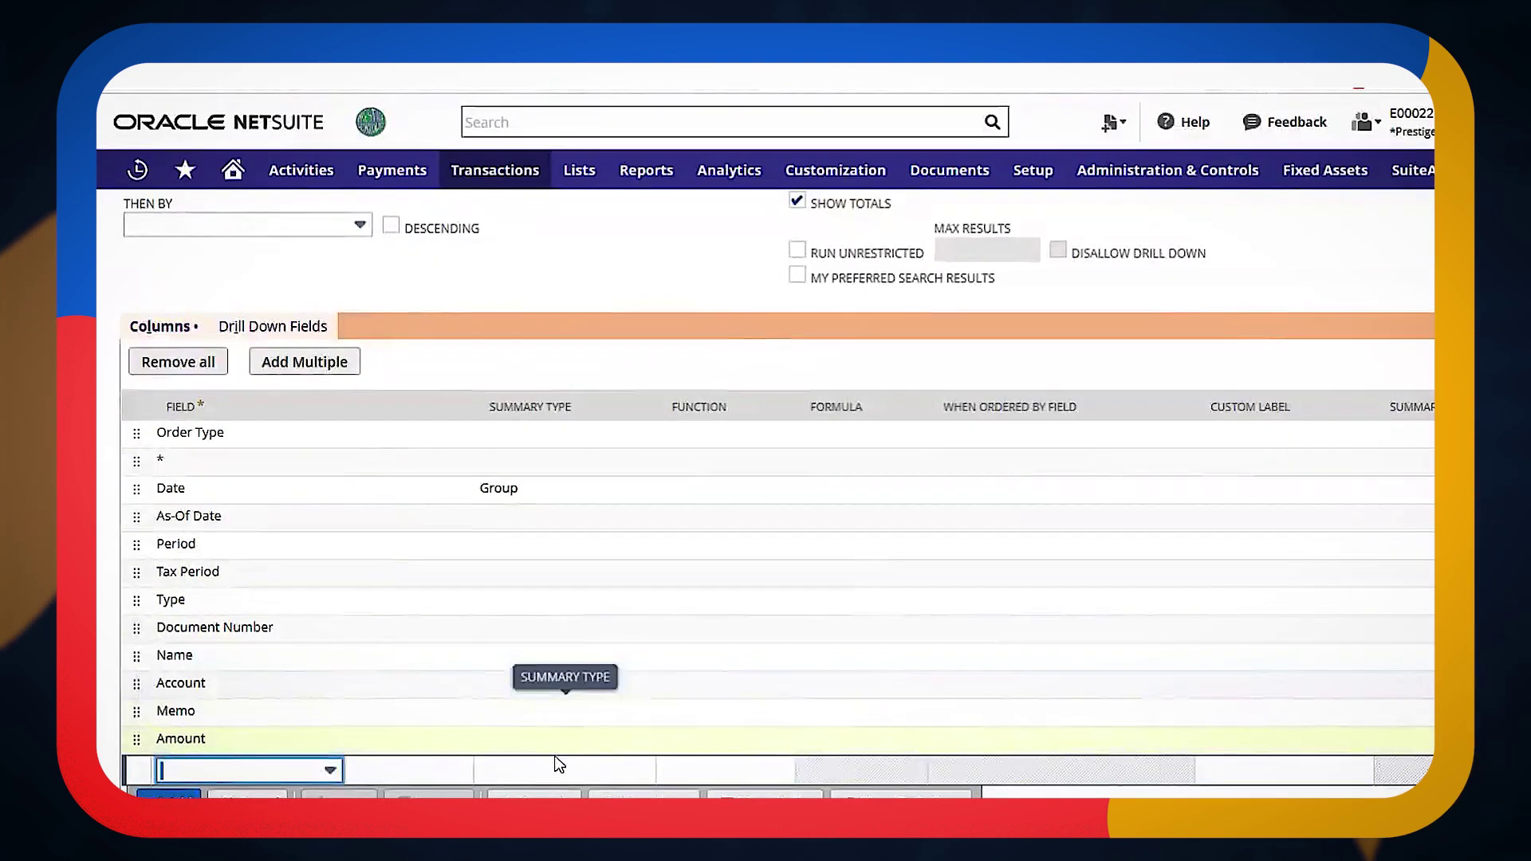
{"action": "left_click", "coordinate": [540, 738]}
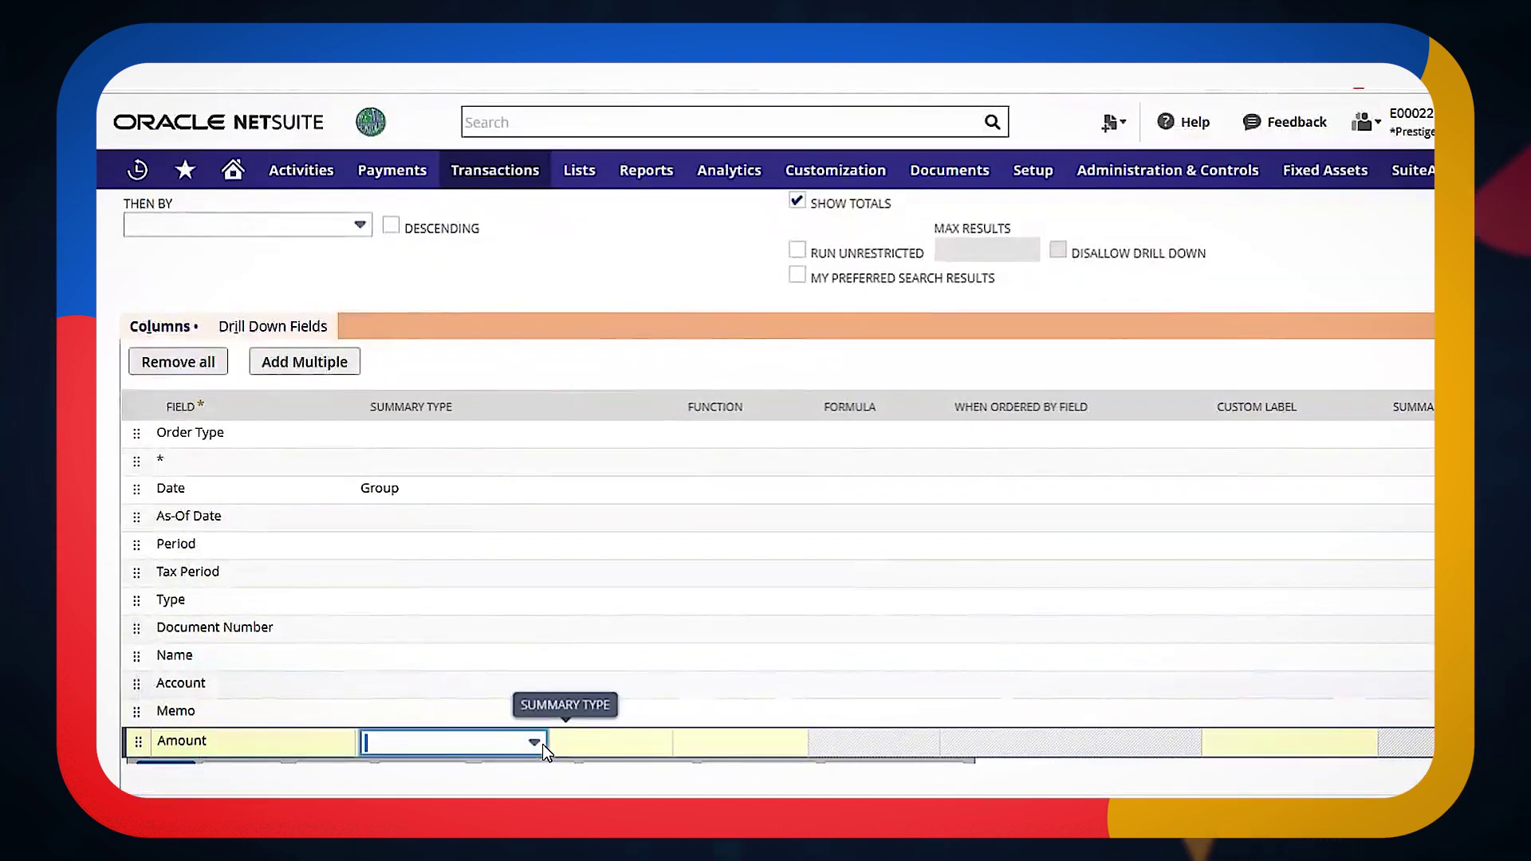
{"action": "left_click", "coordinate": [479, 743]}
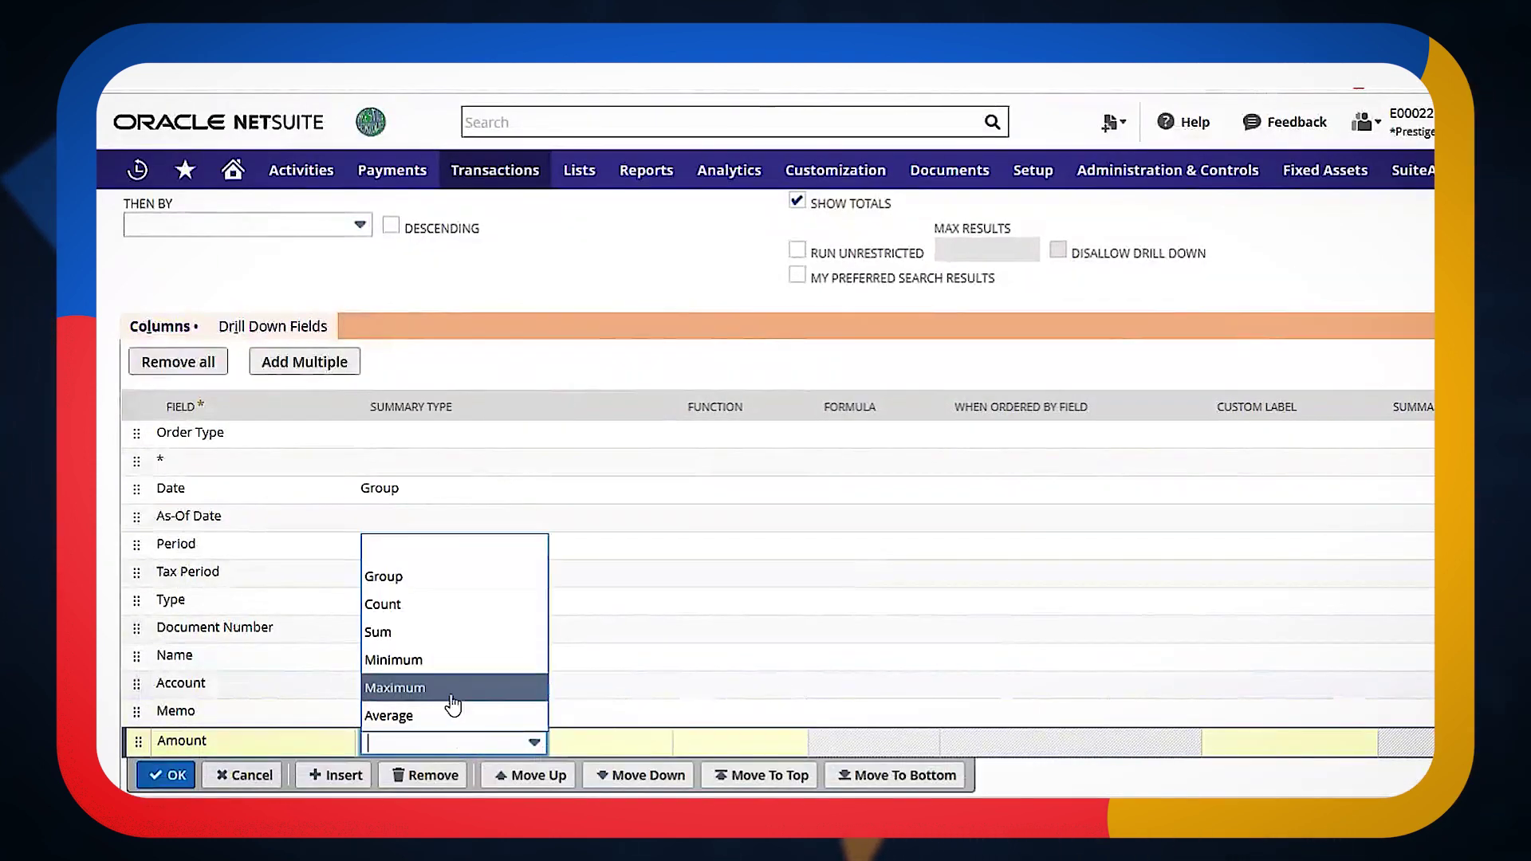
{"action": "left_click", "coordinate": [477, 632]}
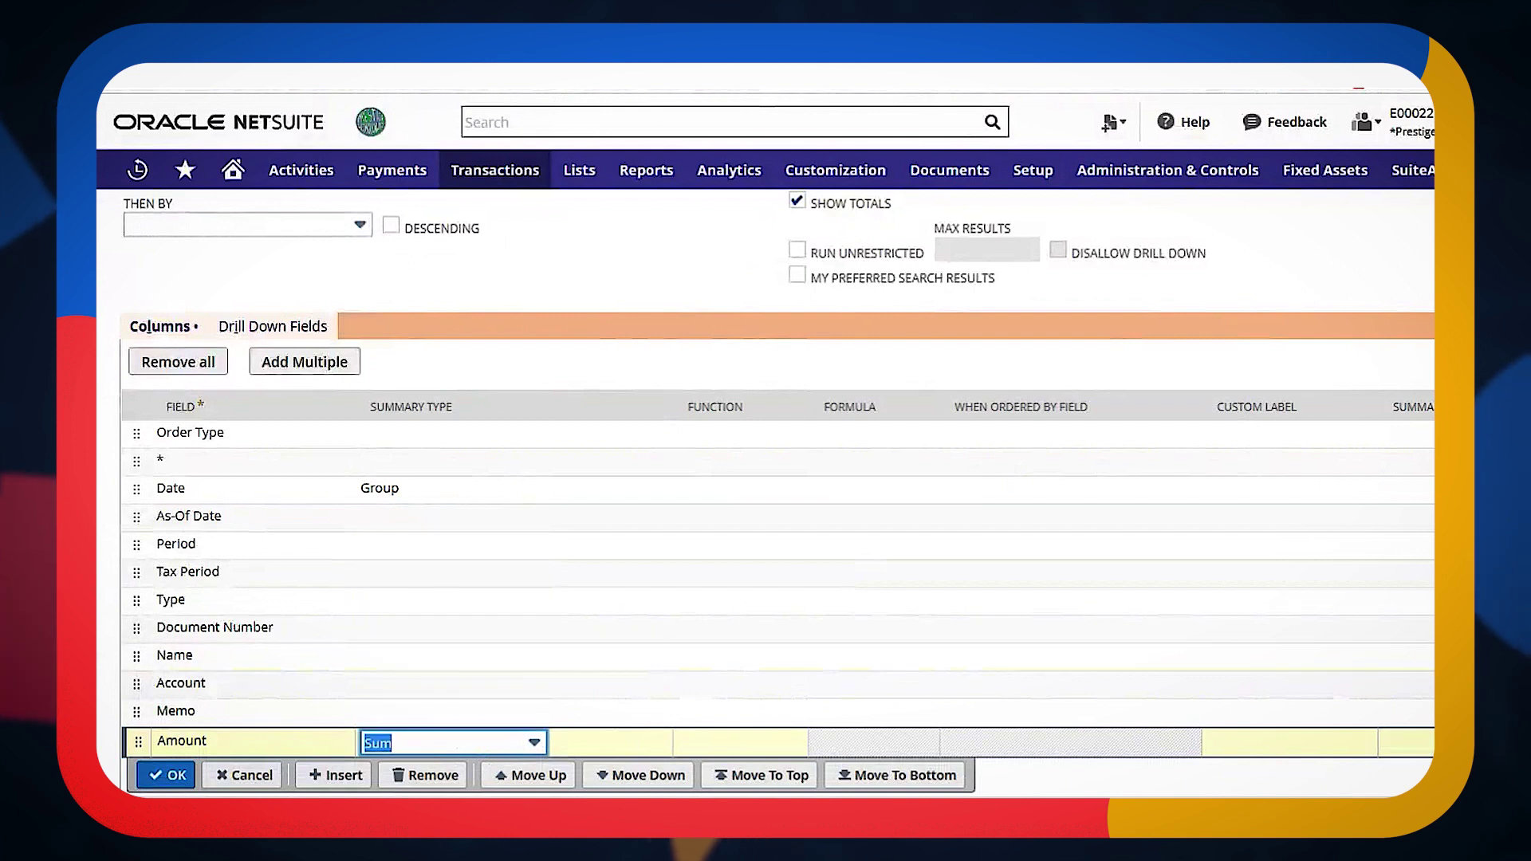
{"action": "left_click", "coordinate": [177, 775]}
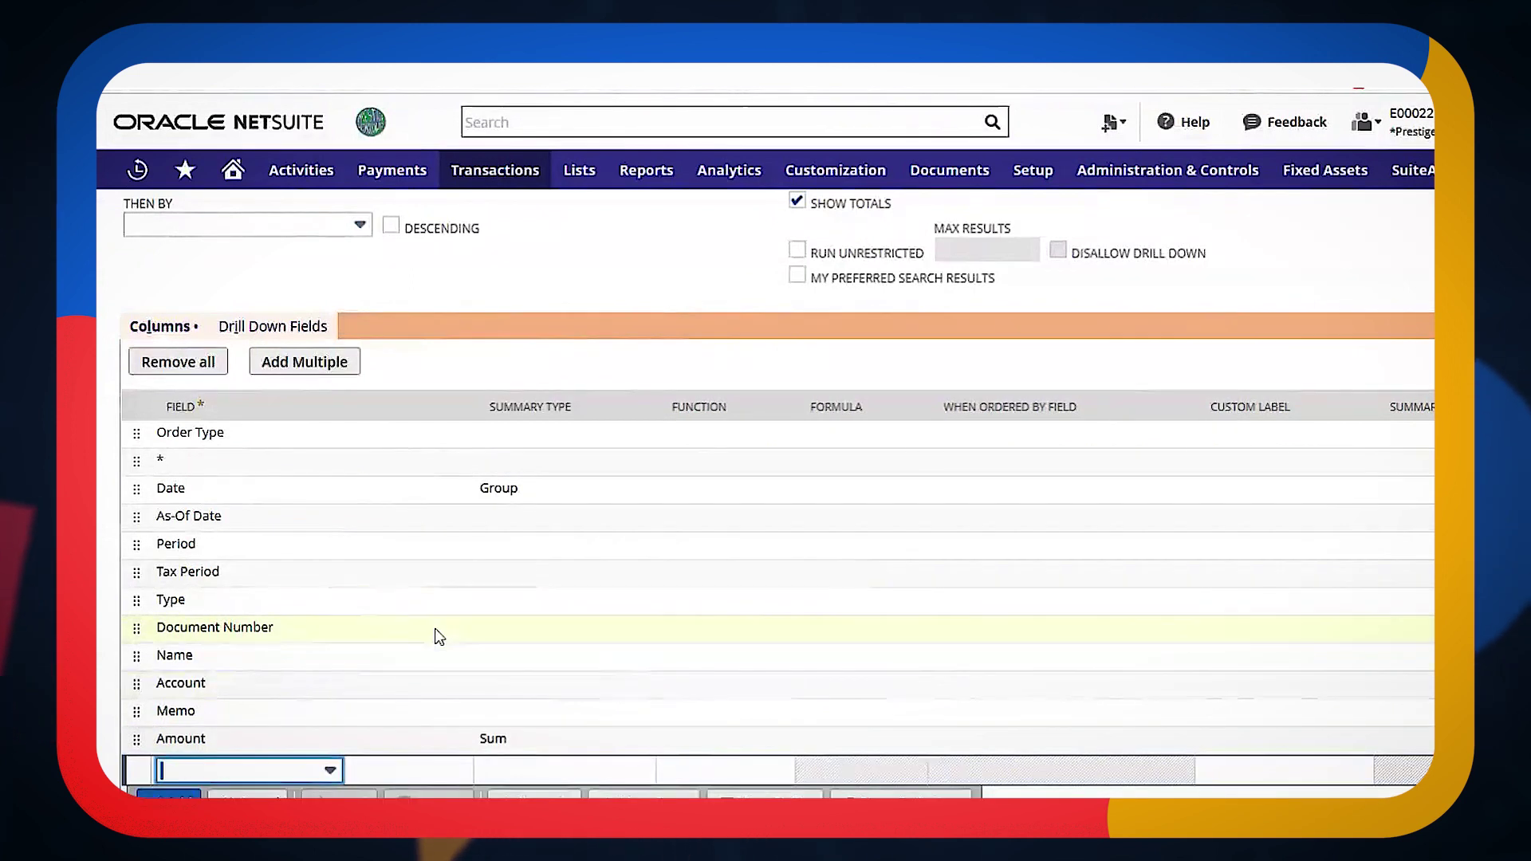
{"action": "left_click", "coordinate": [504, 627]}
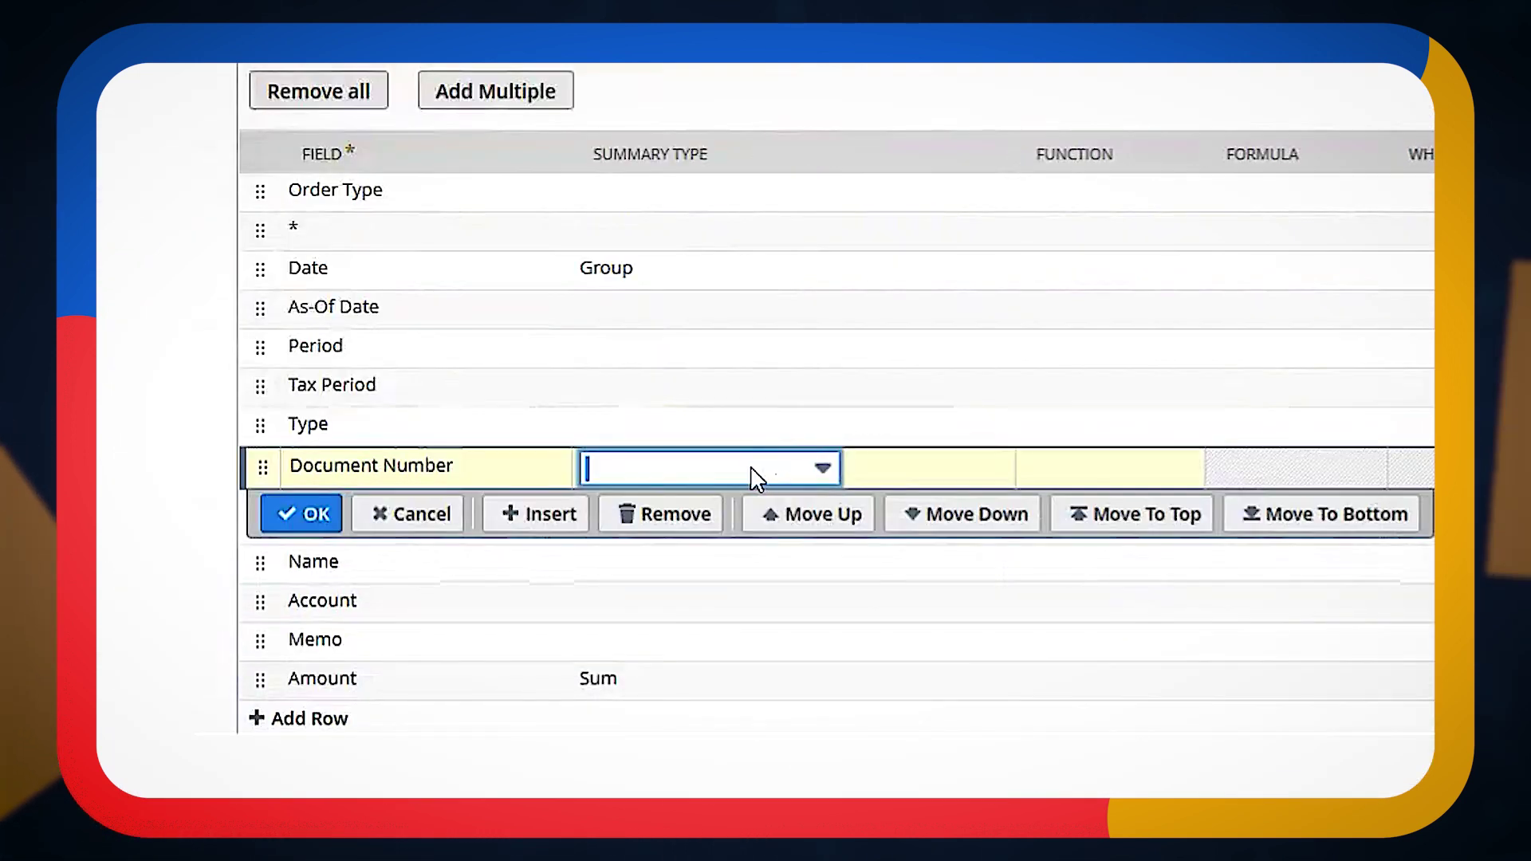
{"action": "left_click", "coordinate": [754, 469]}
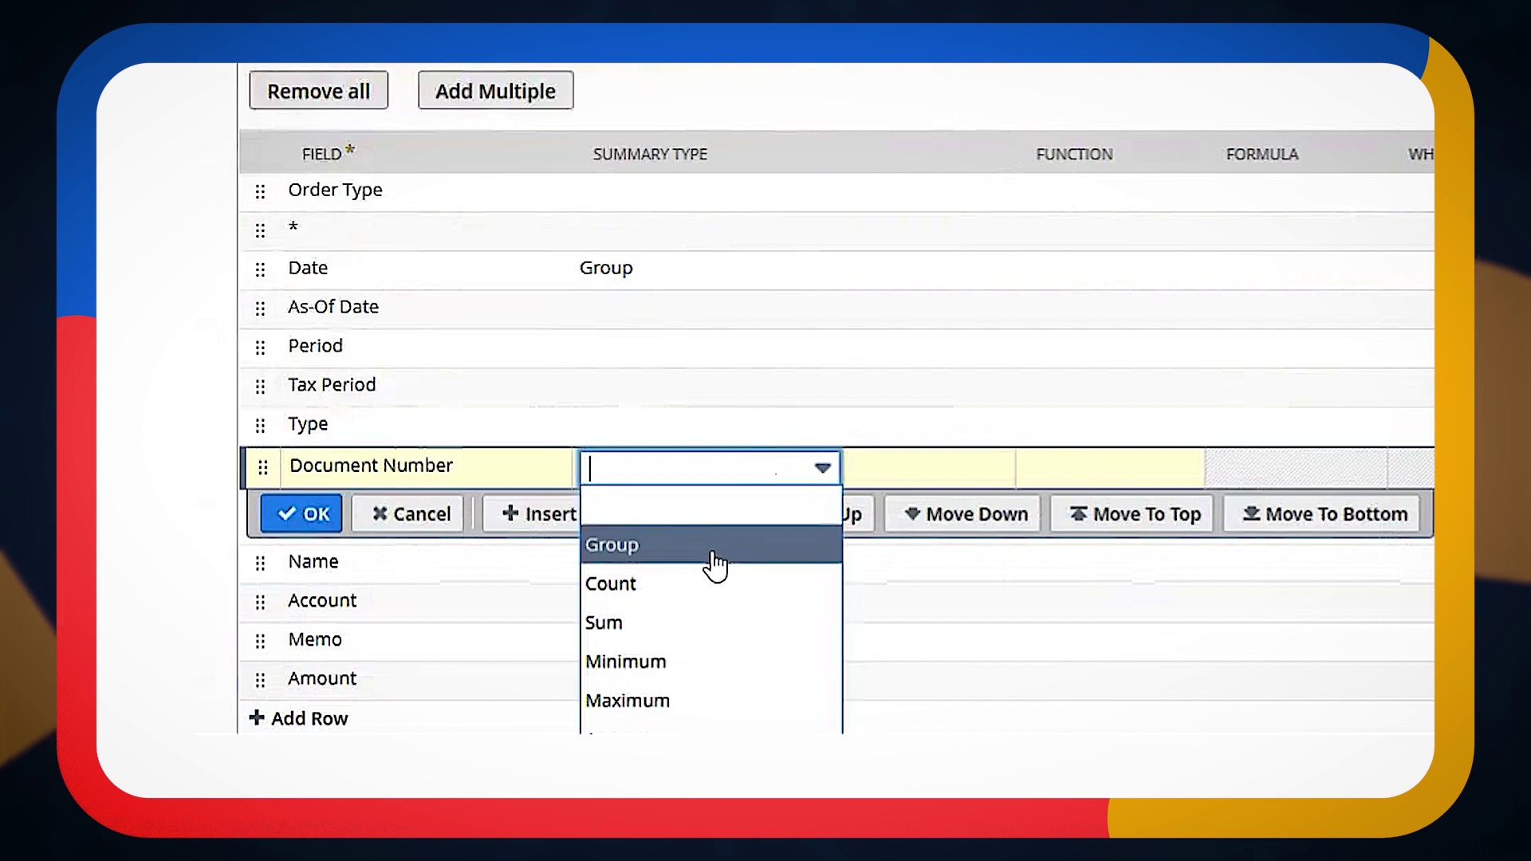
{"action": "left_click", "coordinate": [704, 585]}
{"action": "left_click", "coordinate": [302, 514]}
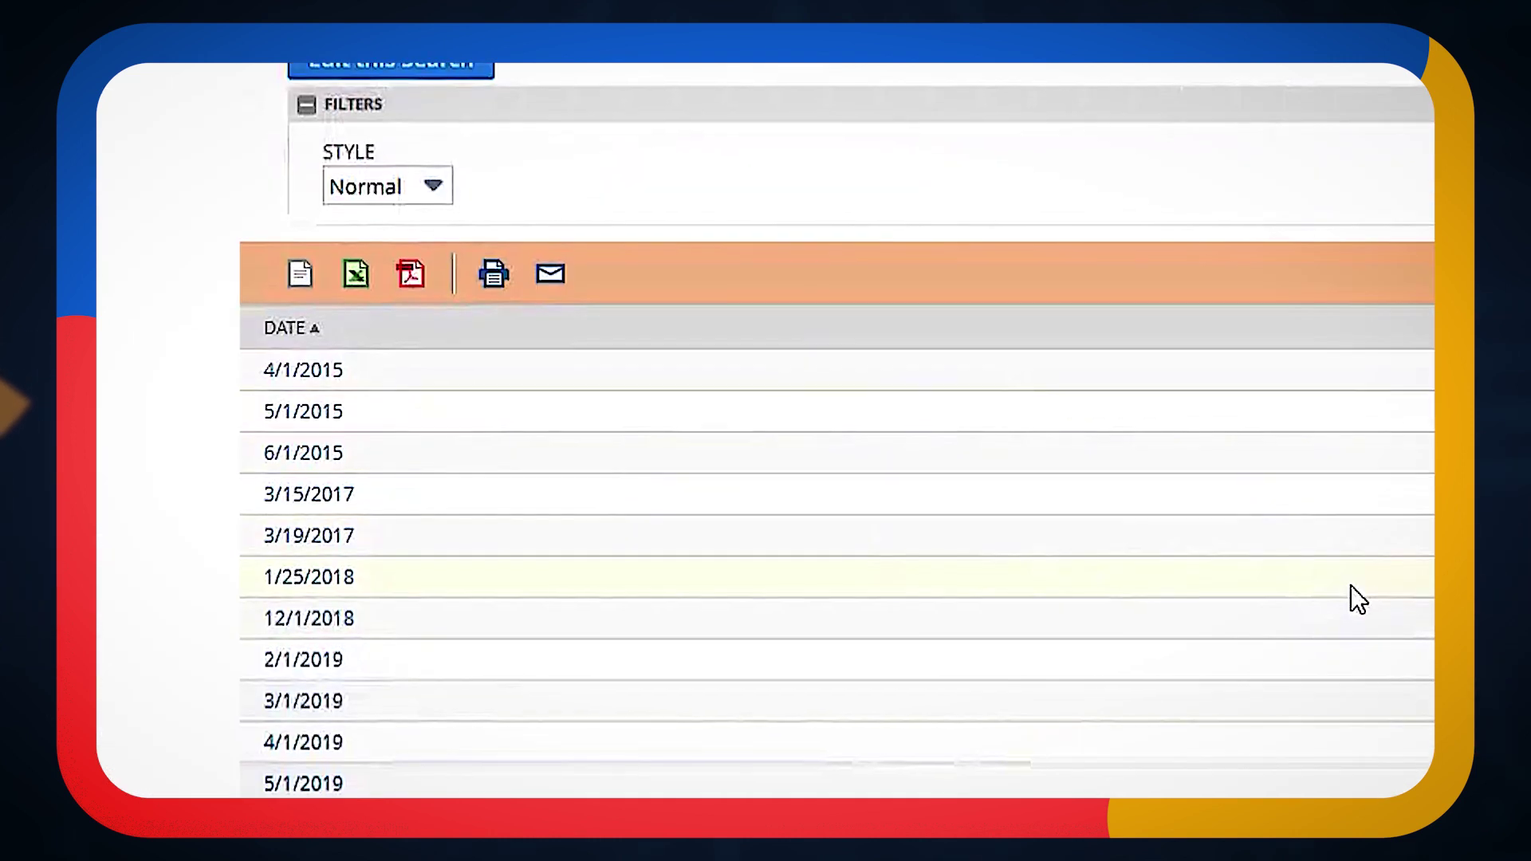
{"action": "scroll", "coordinate": [797, 598], "scroll_direction": "down", "scroll_amount": 10}
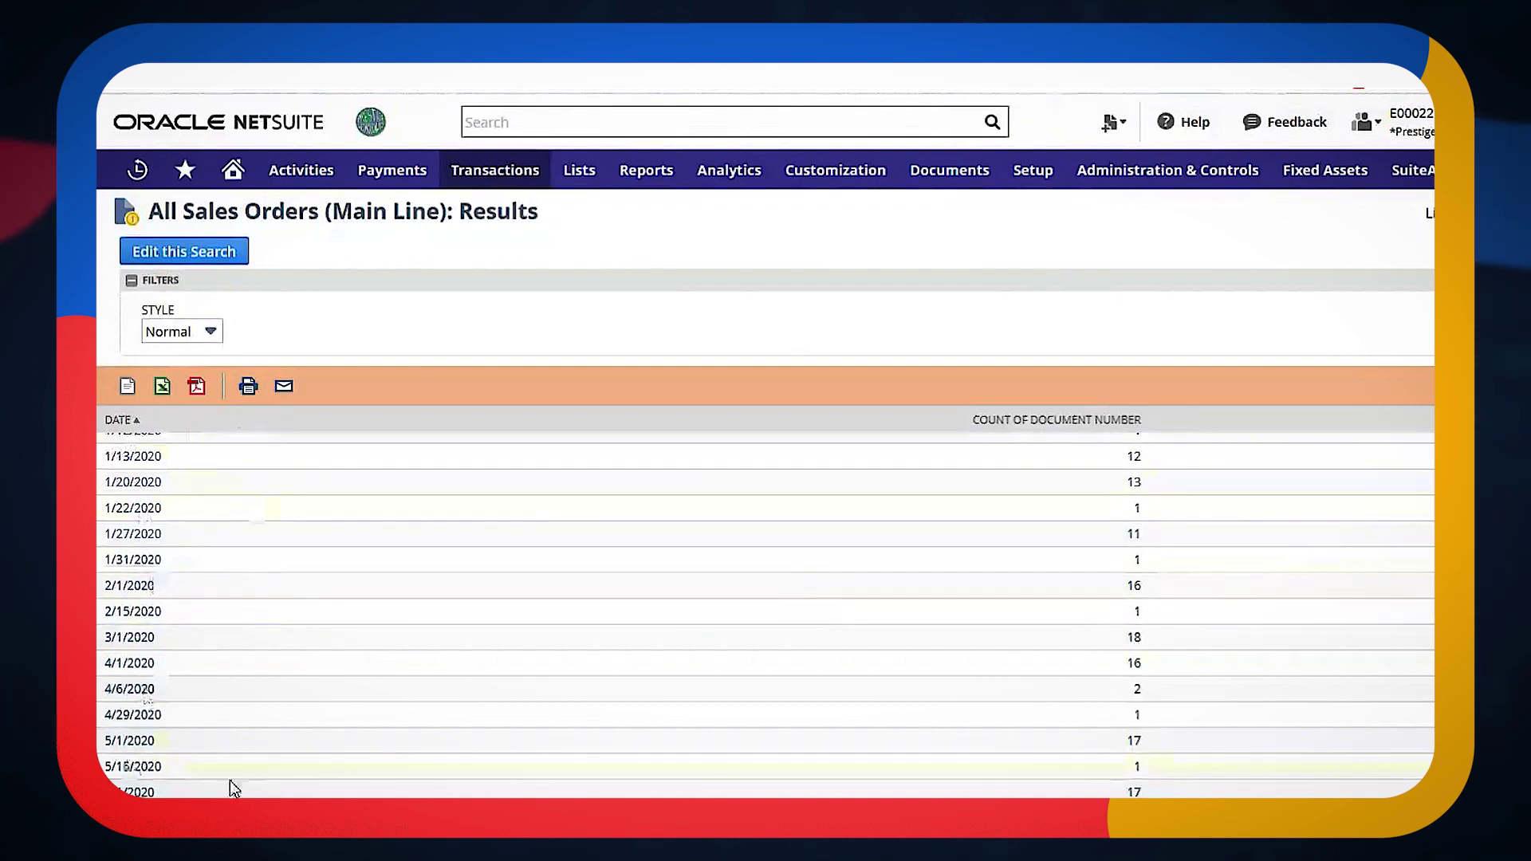
{"action": "scroll", "coordinate": [234, 789], "scroll_direction": "down", "scroll_amount": 10}
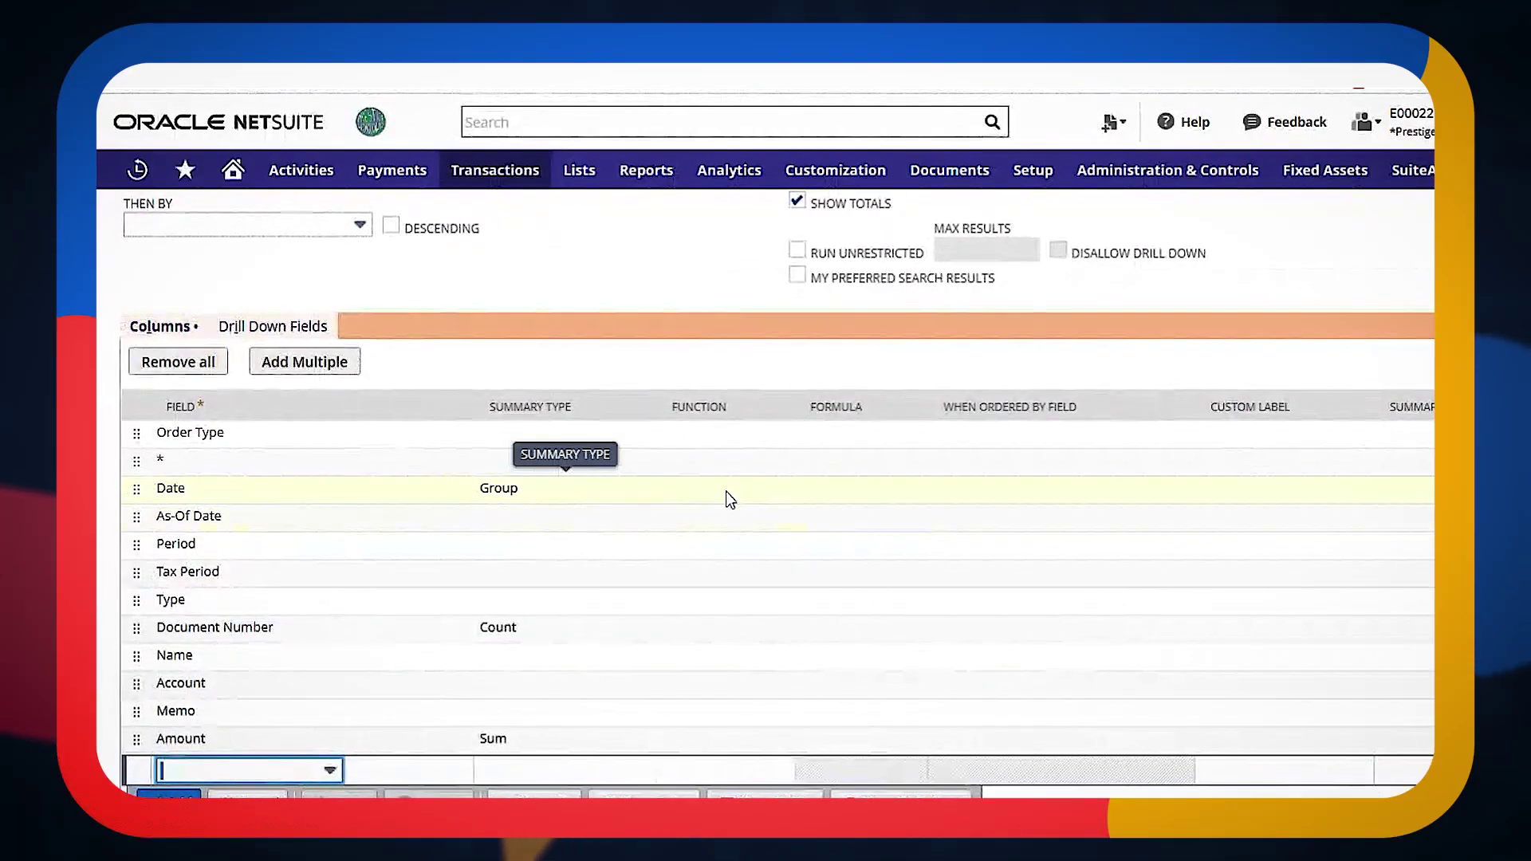
{"action": "left_click", "coordinate": [722, 491]}
- Apply the Quarter function to the Date column so orders group by quarter
{"action": "left_click", "coordinate": [684, 497]}
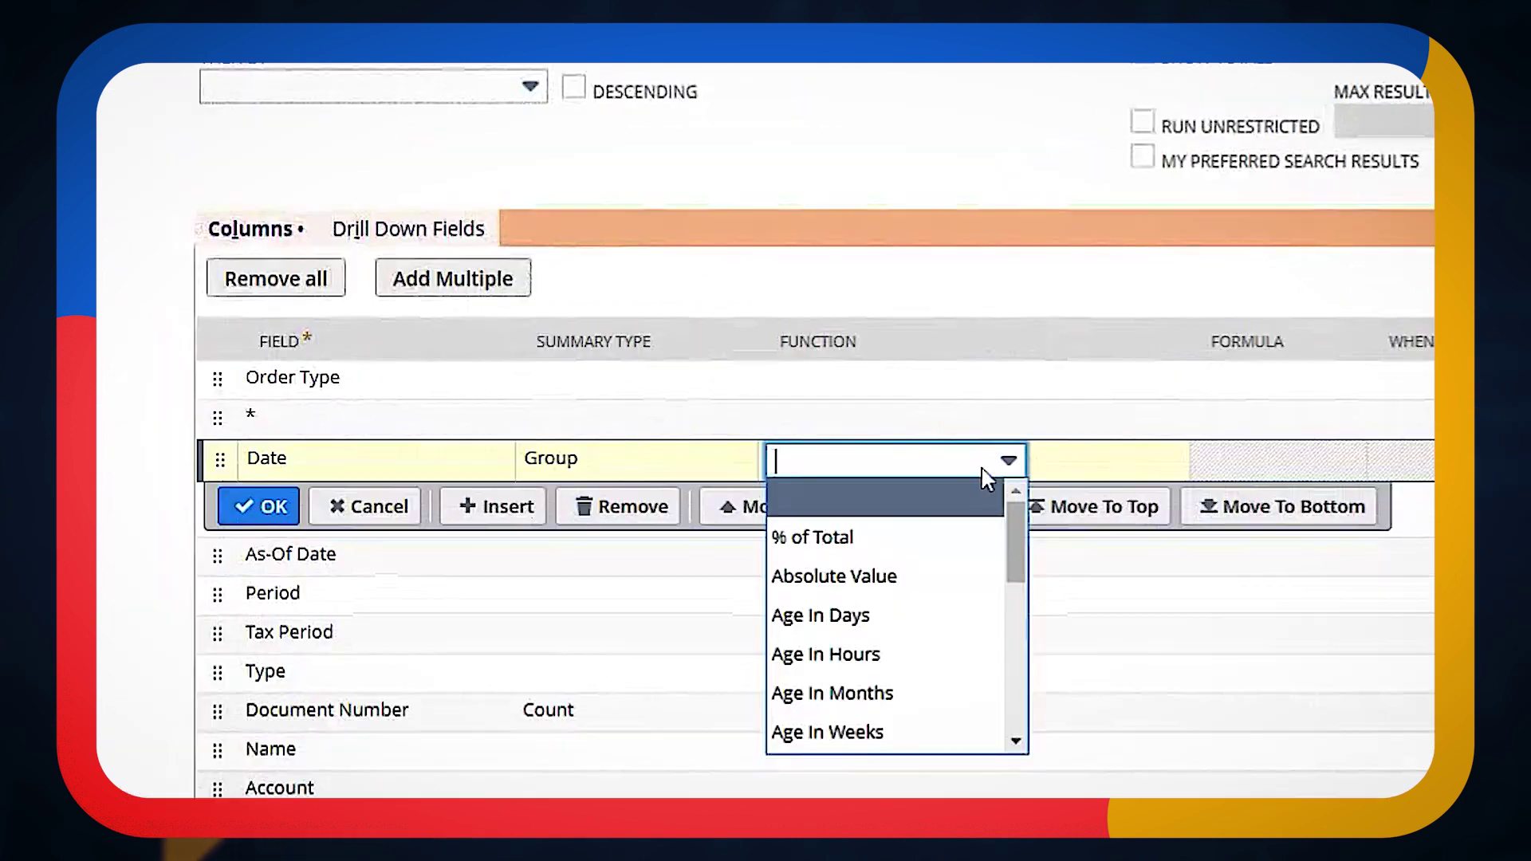
{"action": "scroll", "coordinate": [678, 530], "scroll_direction": "down", "scroll_amount": 5}
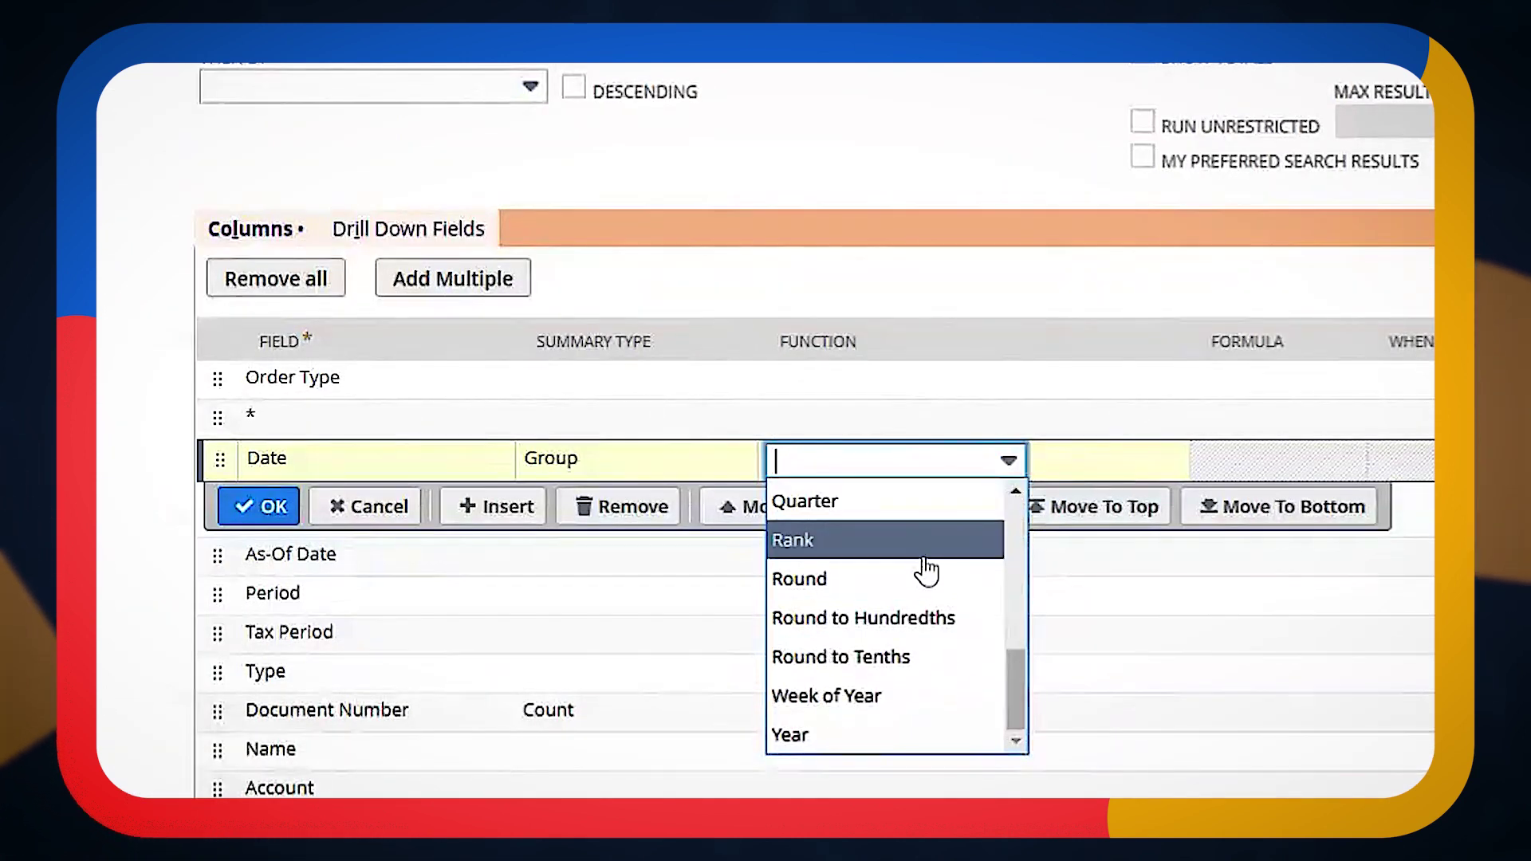
{"action": "left_click", "coordinate": [930, 501]}
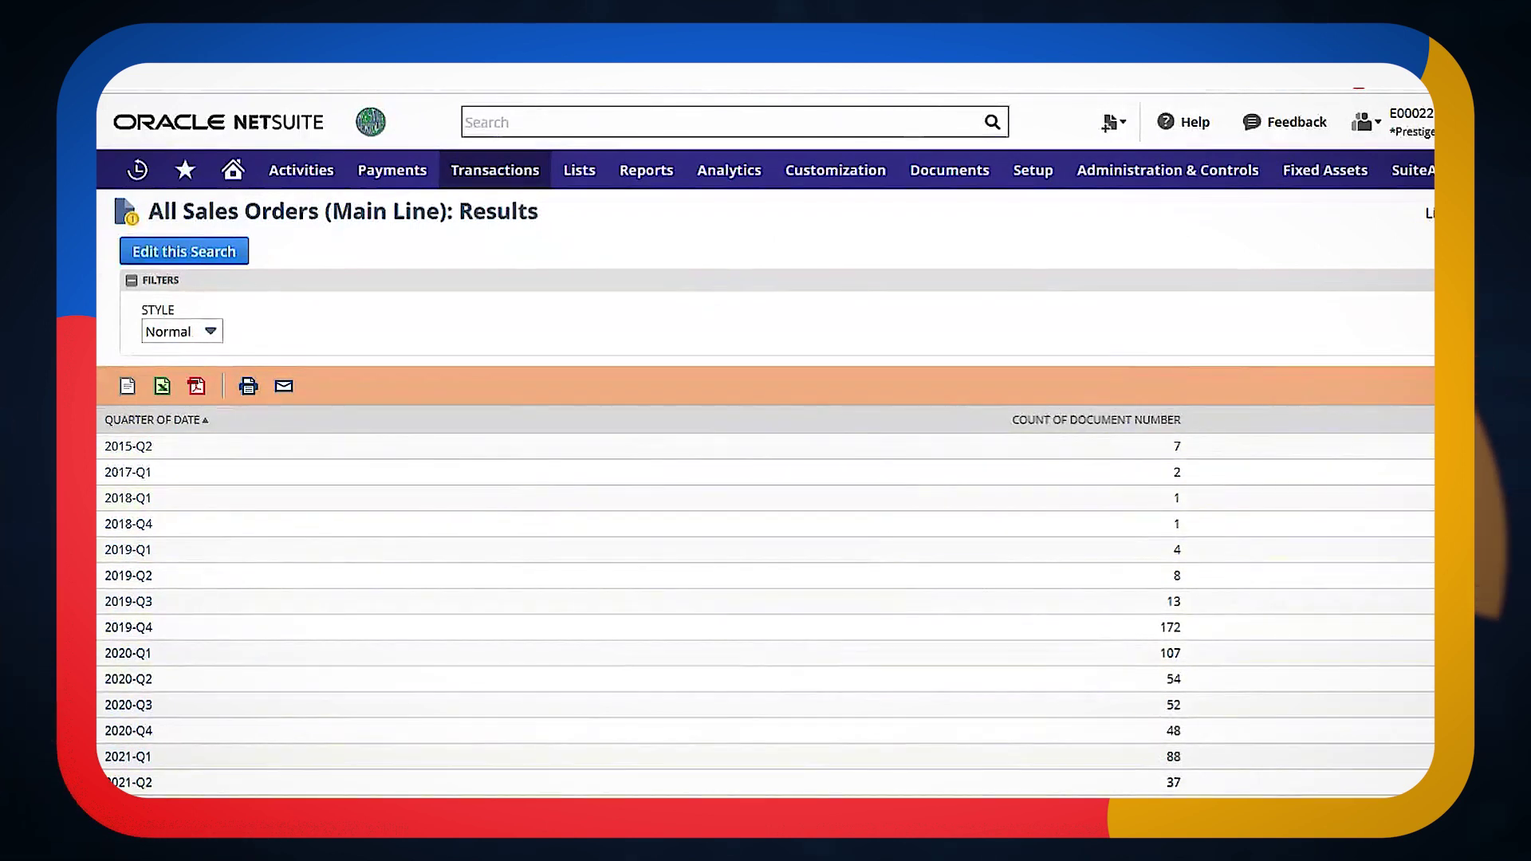
- Scroll to the bottom of the search results and check the 616-order grand total
{"action": "scroll", "coordinate": [765, 614], "scroll_direction": "down", "scroll_amount": 1}
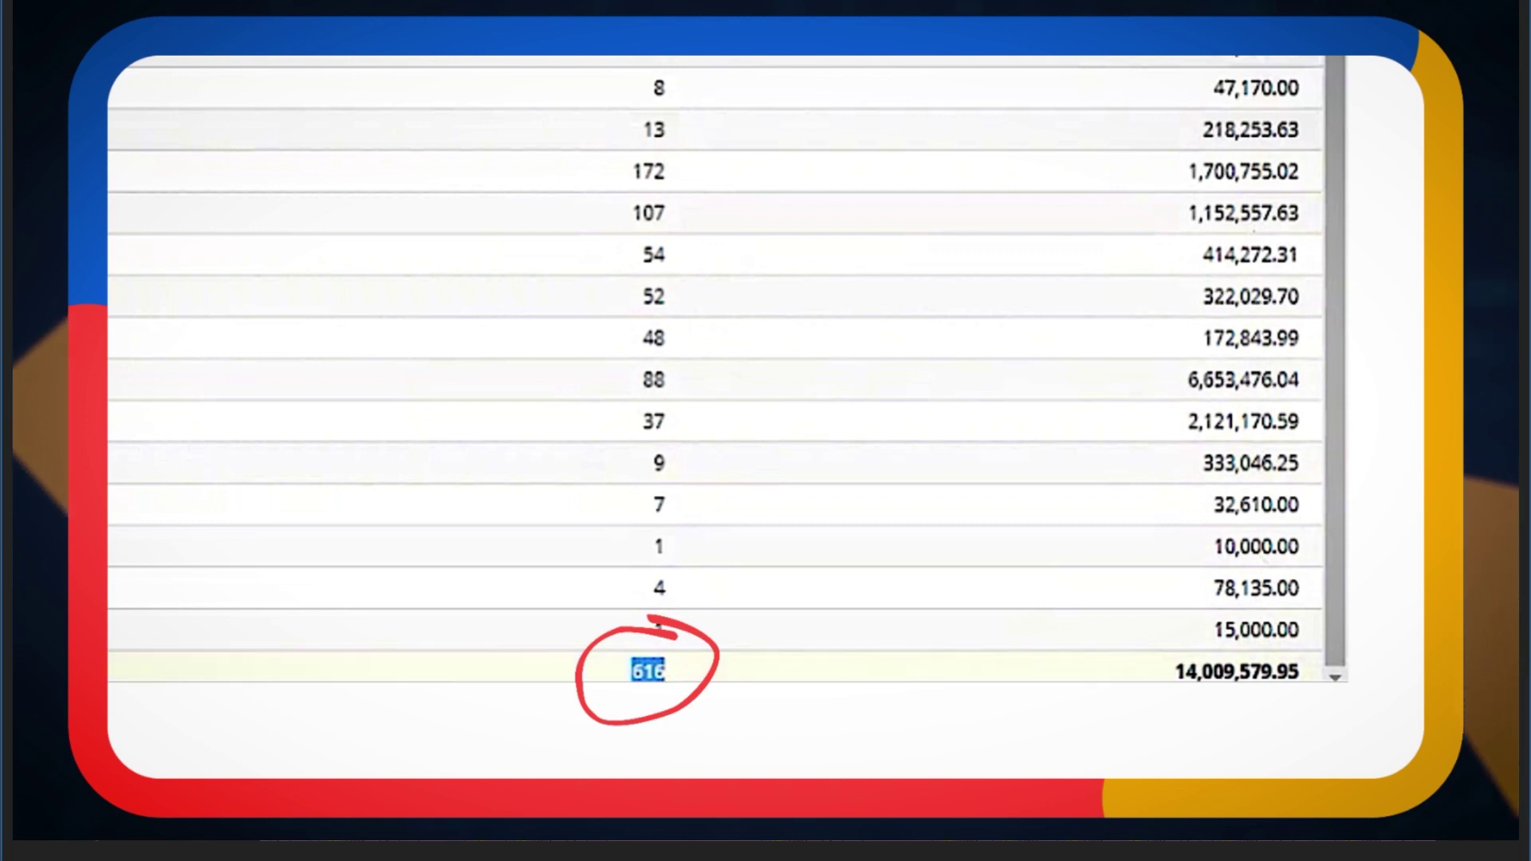
{"action": "key", "text": "Tab"}
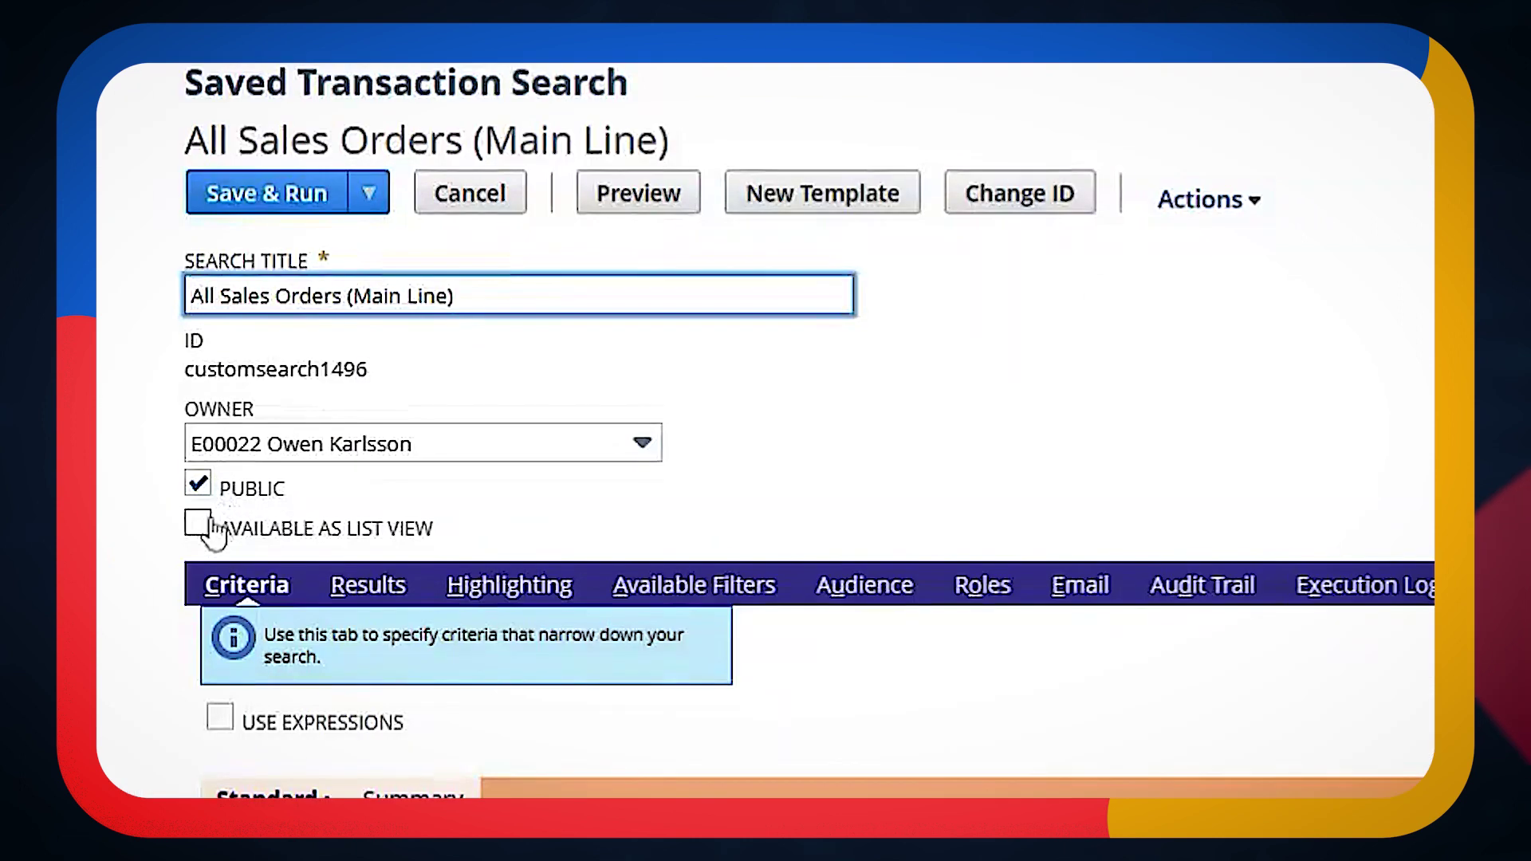
- Make the search available as a list view and on dashboards, with dates grouped by Year
{"action": "left_click", "coordinate": [120, 464]}
{"action": "left_click", "coordinate": [198, 525]}
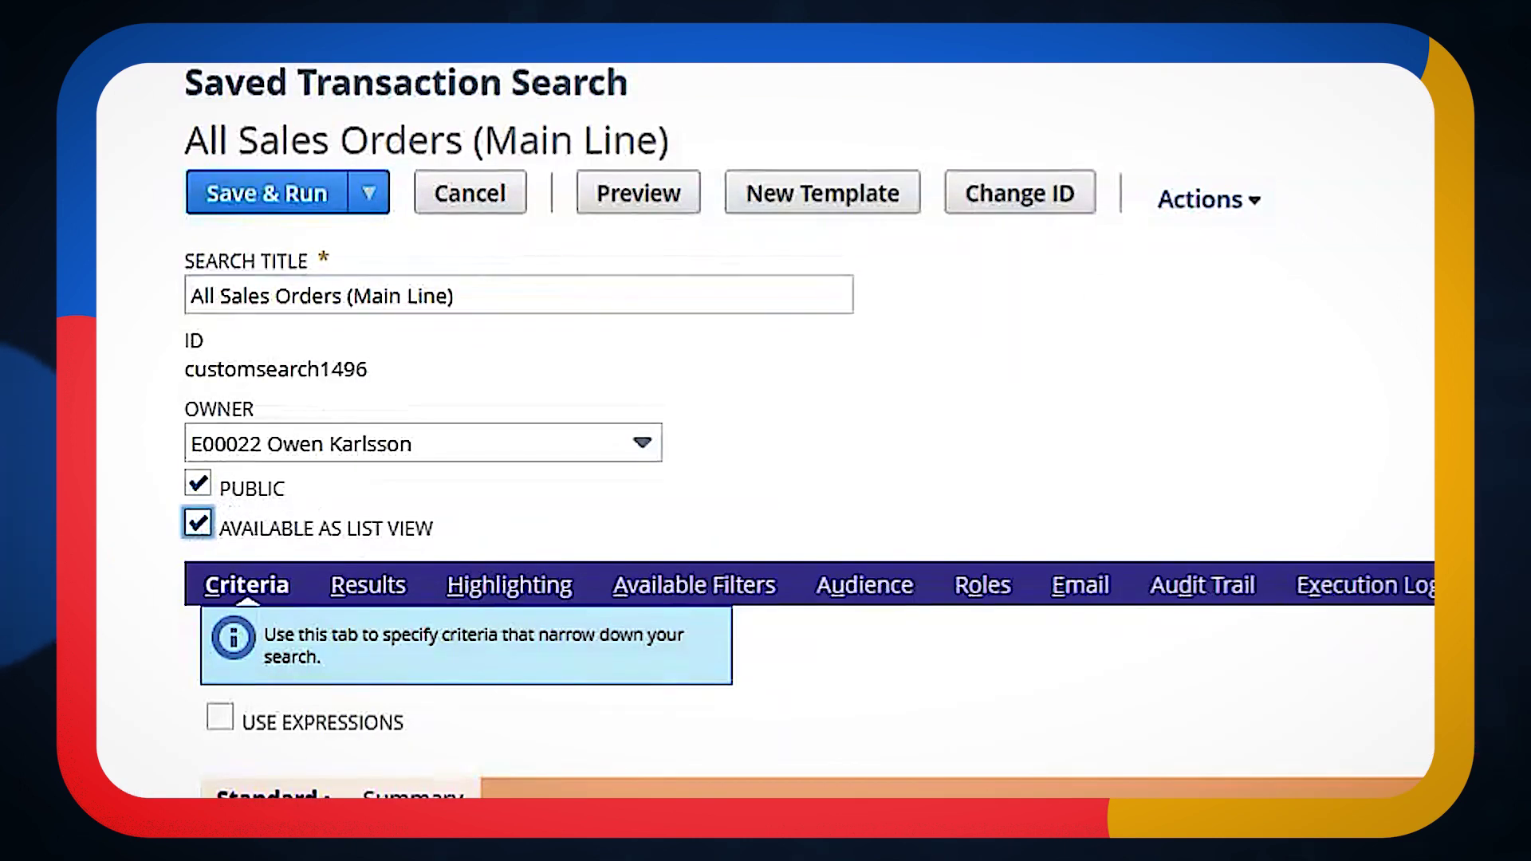
{"action": "left_click", "coordinate": [1234, 305]}
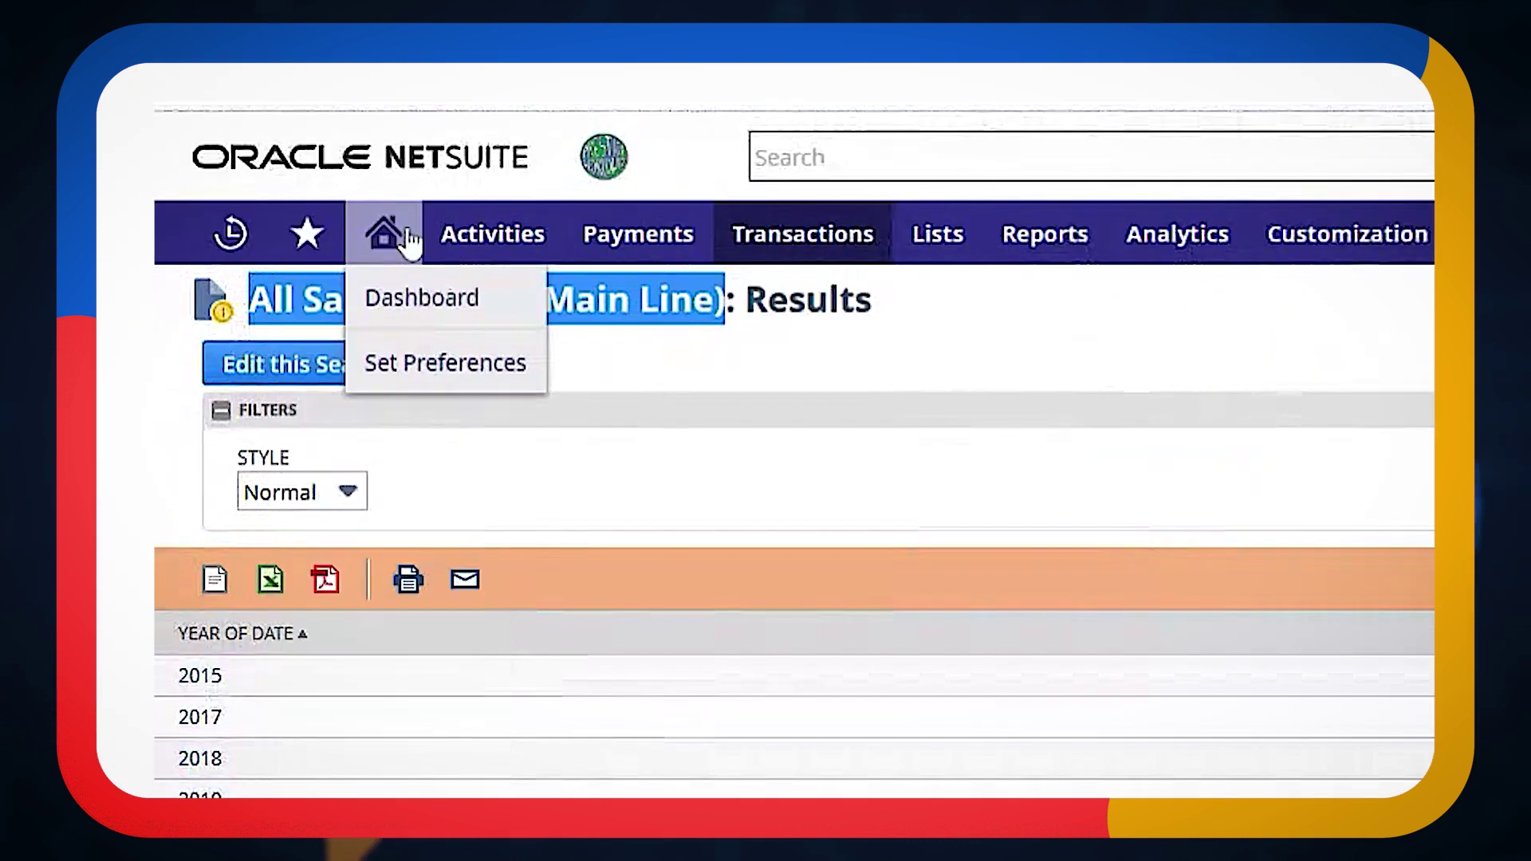
- Add a Custom Search portlet to the Home dashboard through Personalize
{"action": "left_click", "coordinate": [409, 239]}
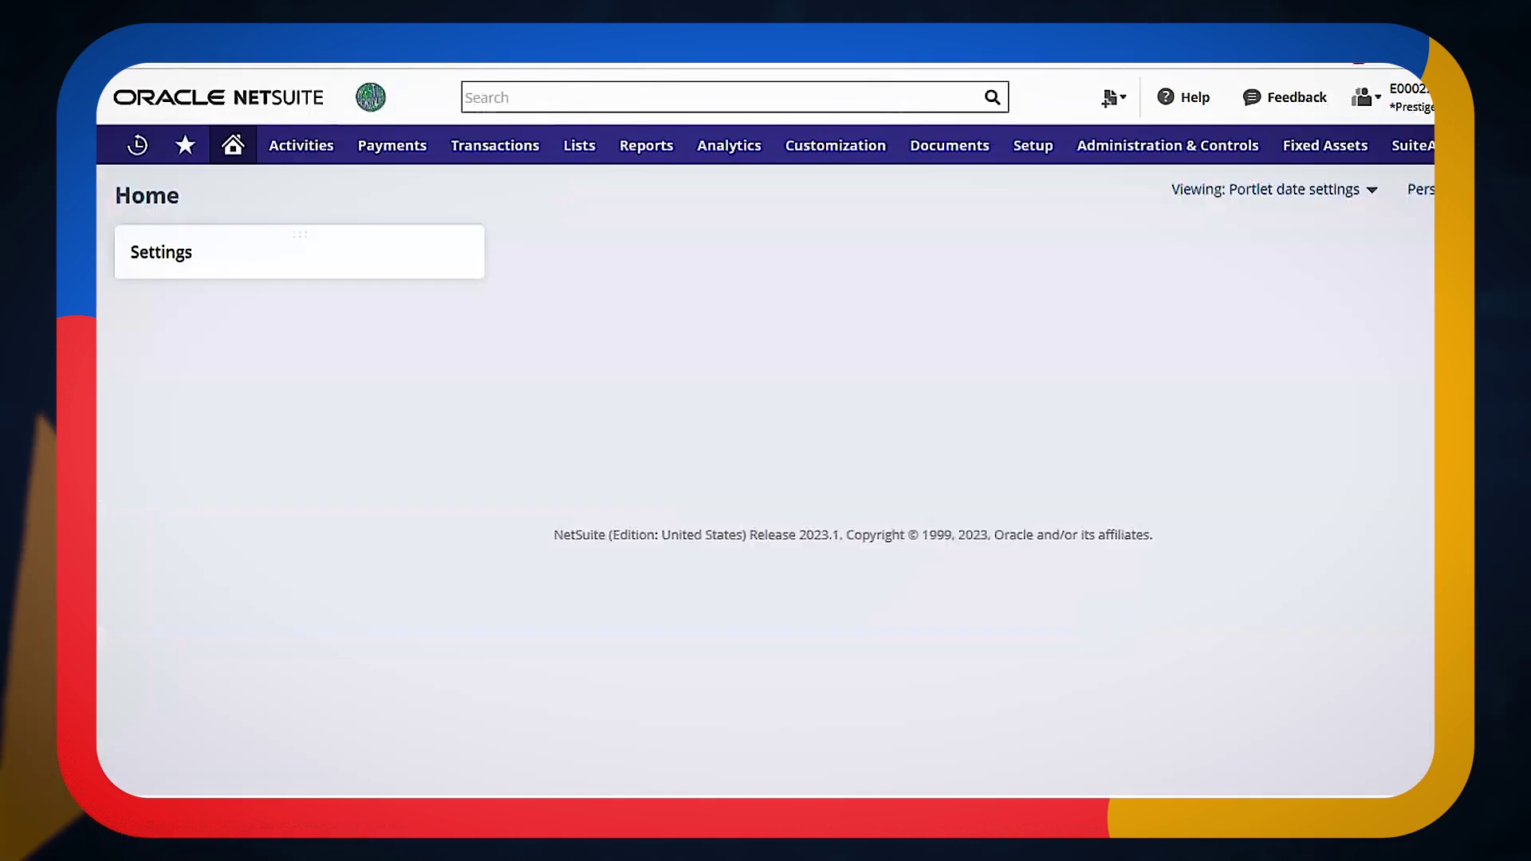
{"action": "left_click", "coordinate": [1530, 308]}
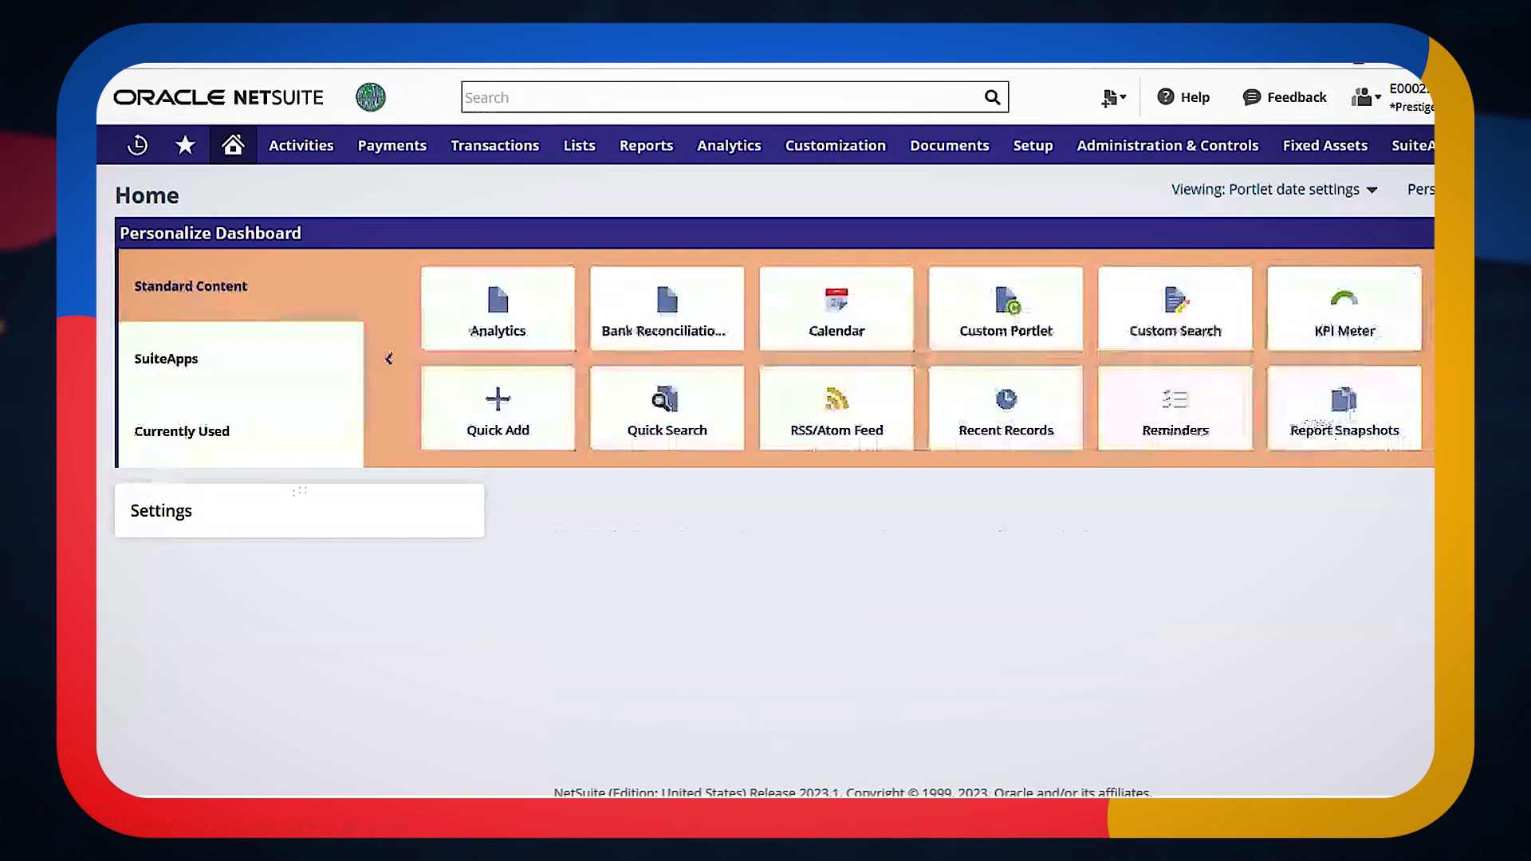
{"action": "scroll", "coordinate": [921, 359], "scroll_direction": "right", "scroll_amount": 2}
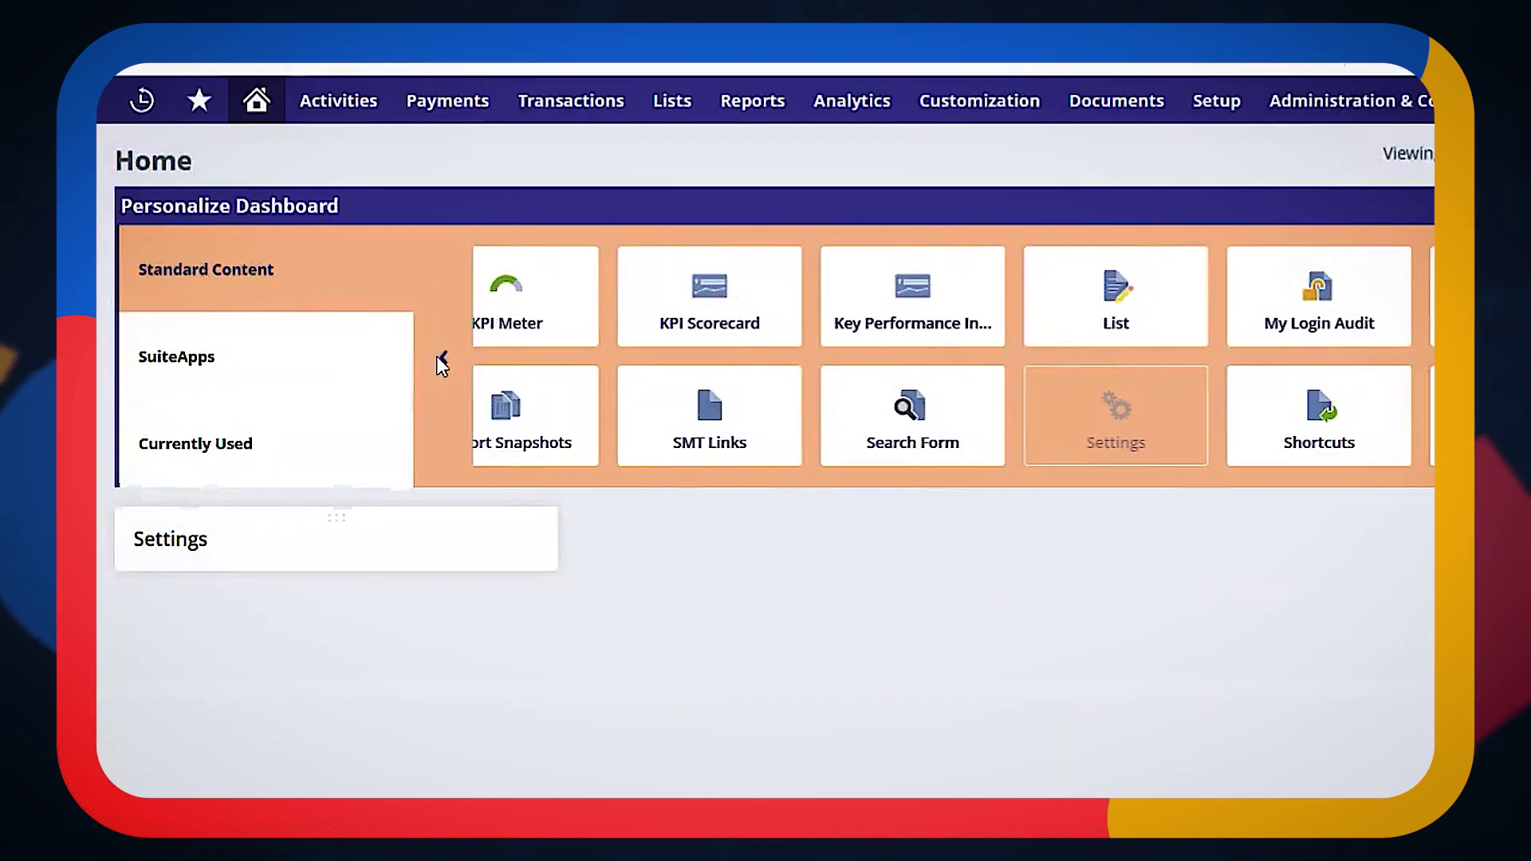
{"action": "left_click", "coordinate": [388, 358]}
{"action": "left_click_drag", "start_coordinate": [774, 300], "coordinate": [773, 697]}
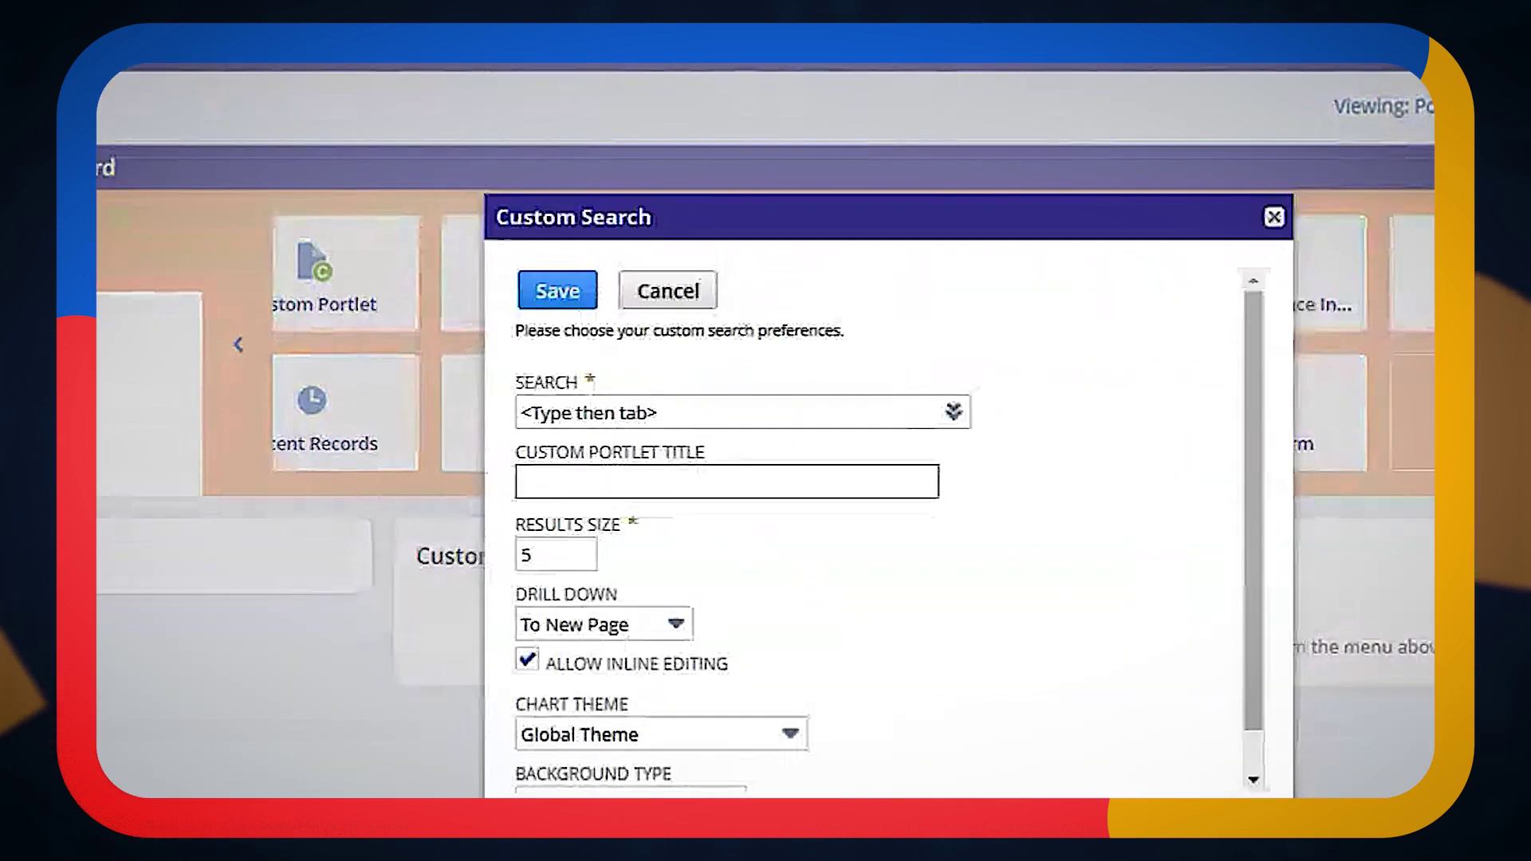
- Point the portlet at All Sales Orders (Main Line), results size 10, and begin the 'Sales Order' title
{"action": "left_click", "coordinate": [741, 412]}
{"action": "type", "text": "All Sales Orders (Main Line)"}
{"action": "left_click", "coordinate": [753, 443]}
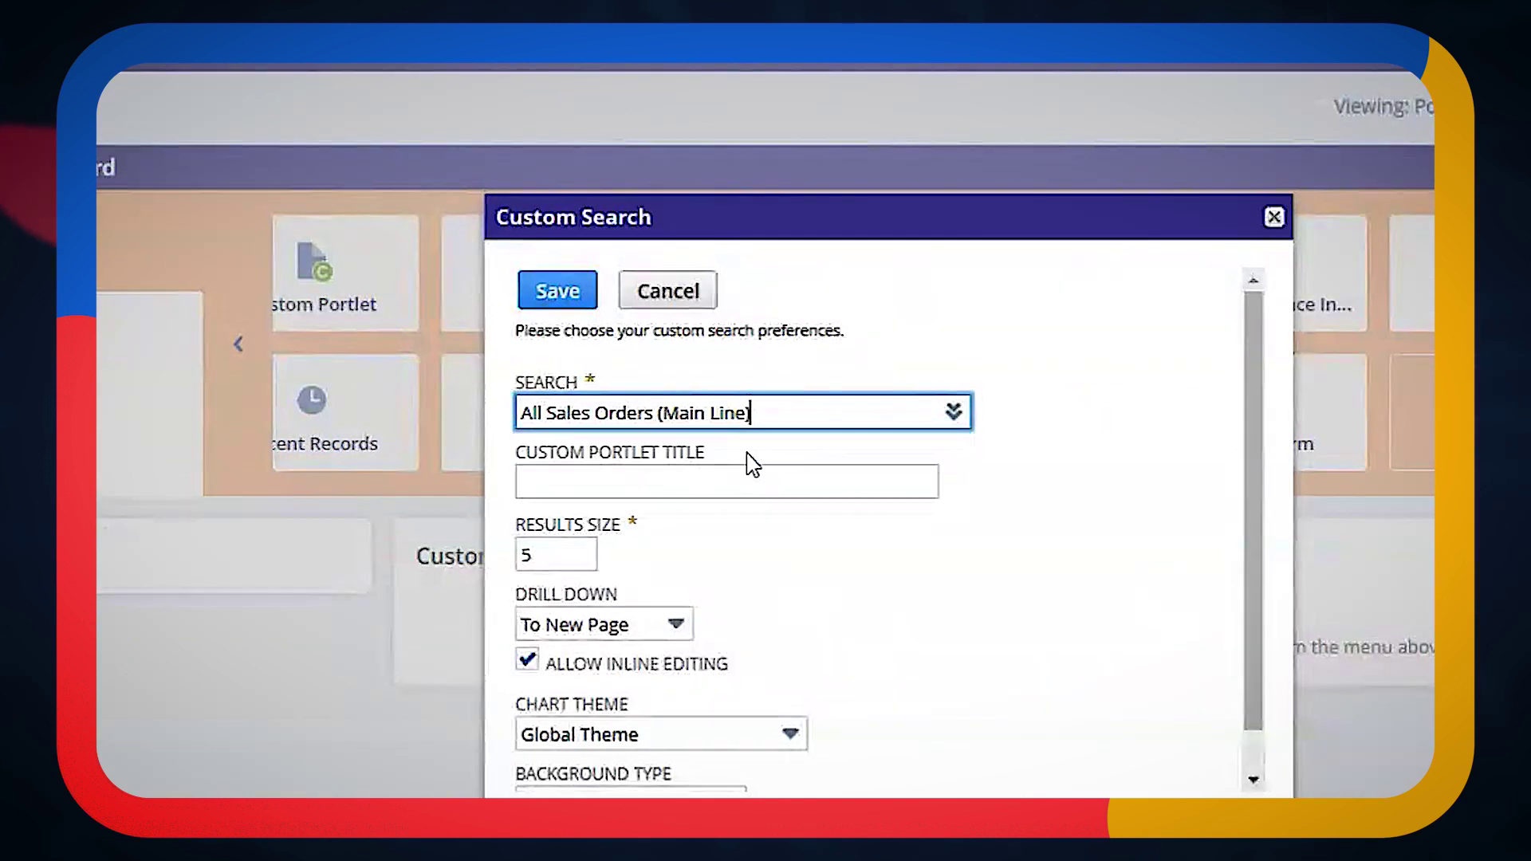
{"action": "key", "text": "Tab"}
{"action": "key", "text": "Tab"}
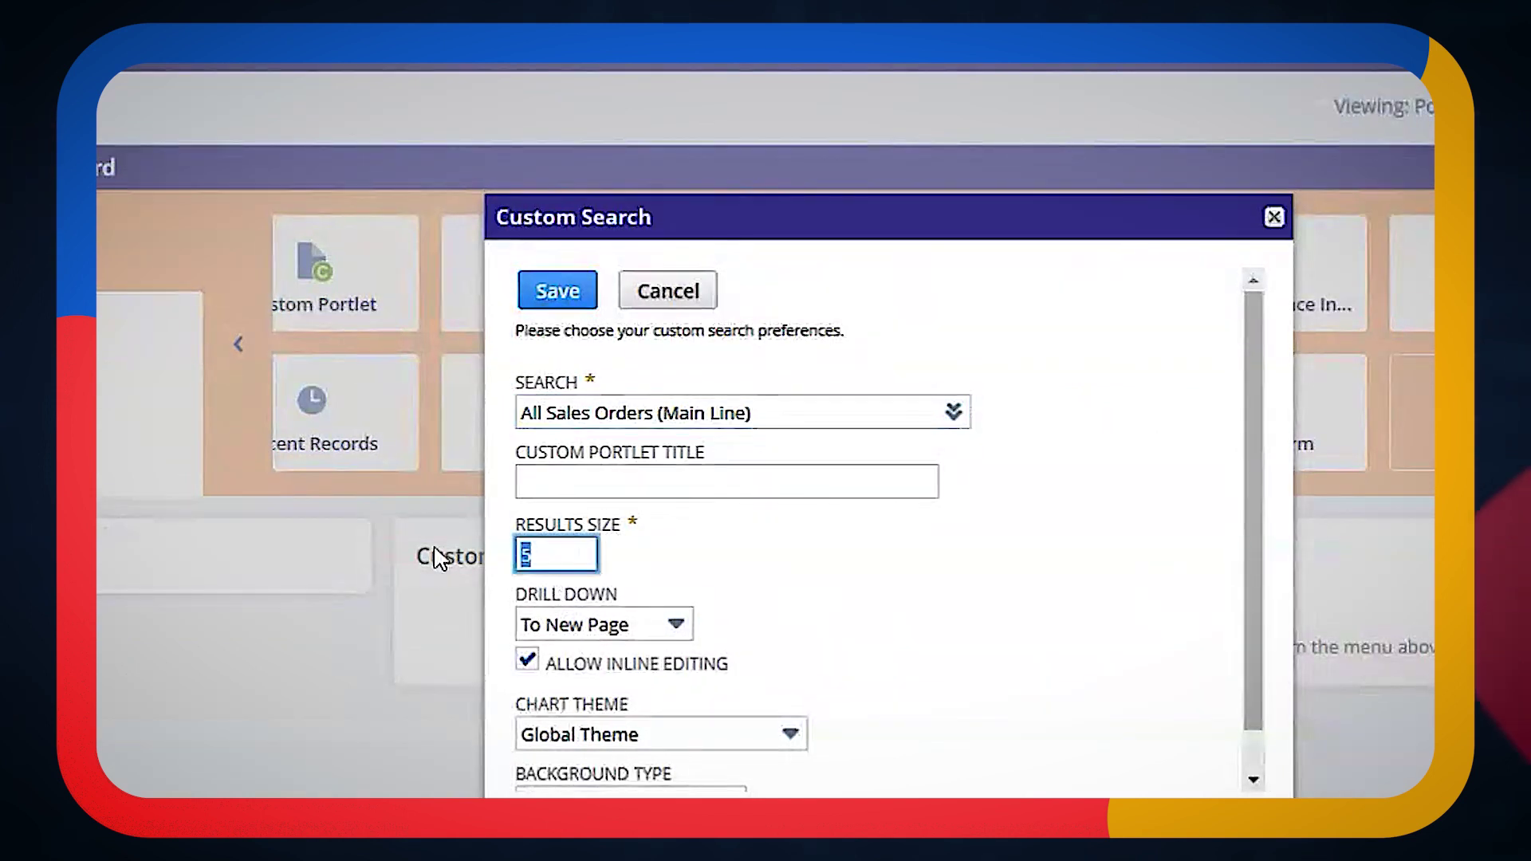
{"action": "type", "text": "10"}
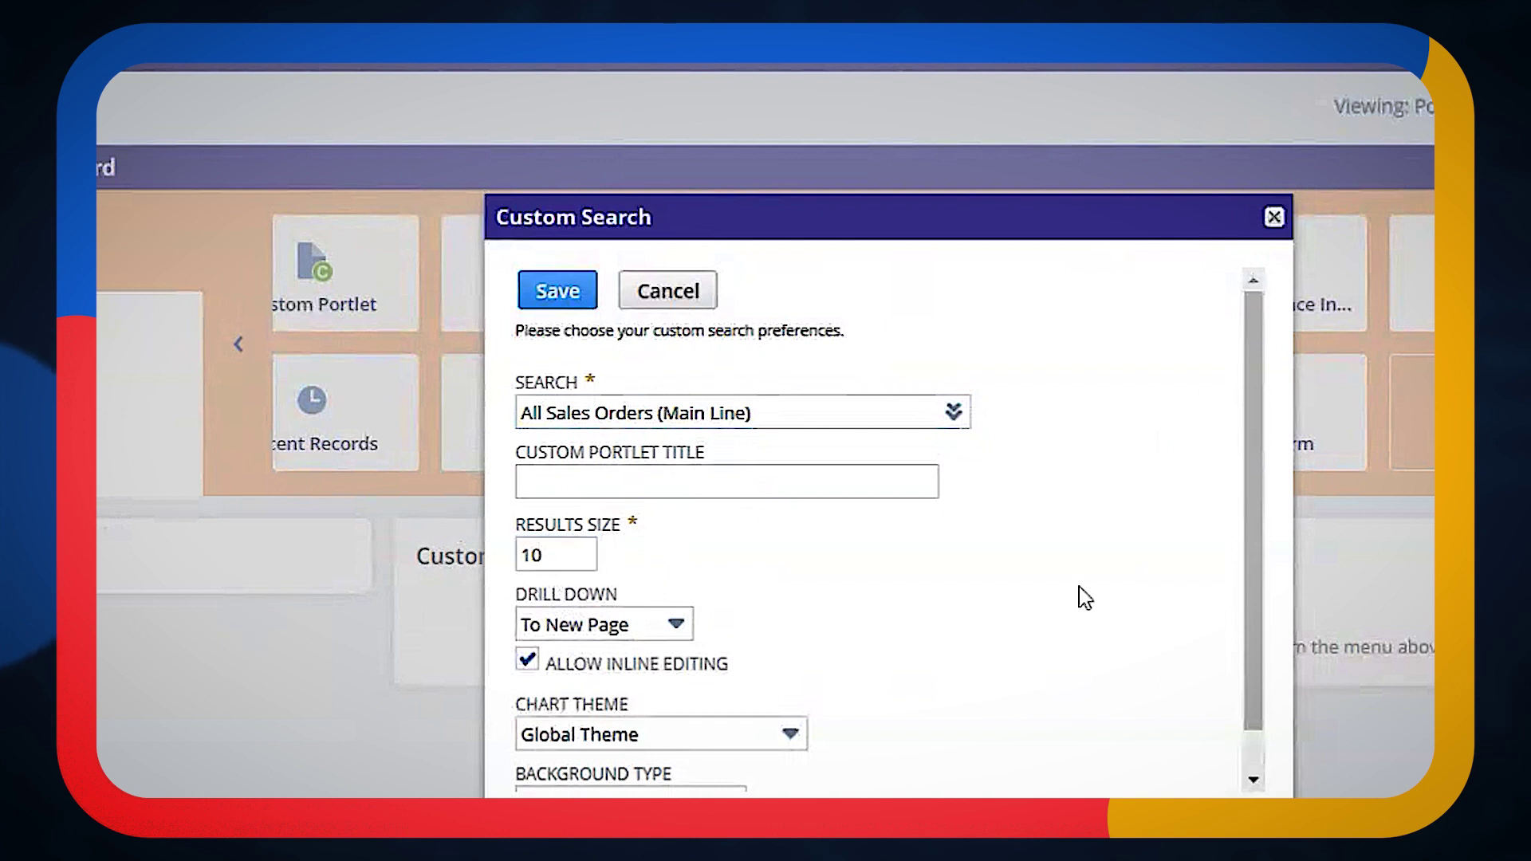
{"action": "left_click", "coordinate": [750, 482]}
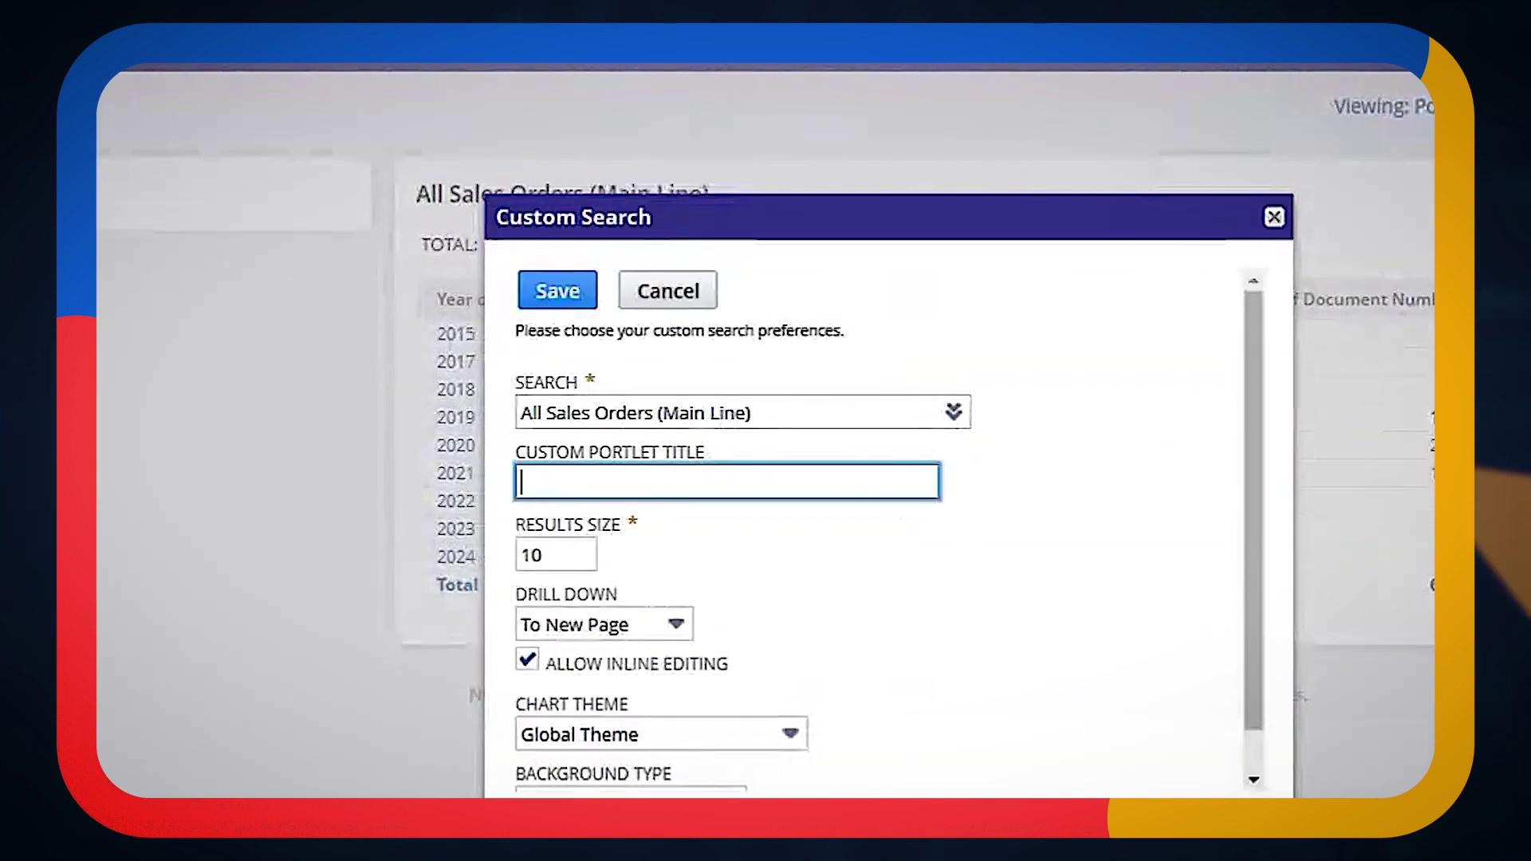
{"action": "type", "text": "Sales O"}
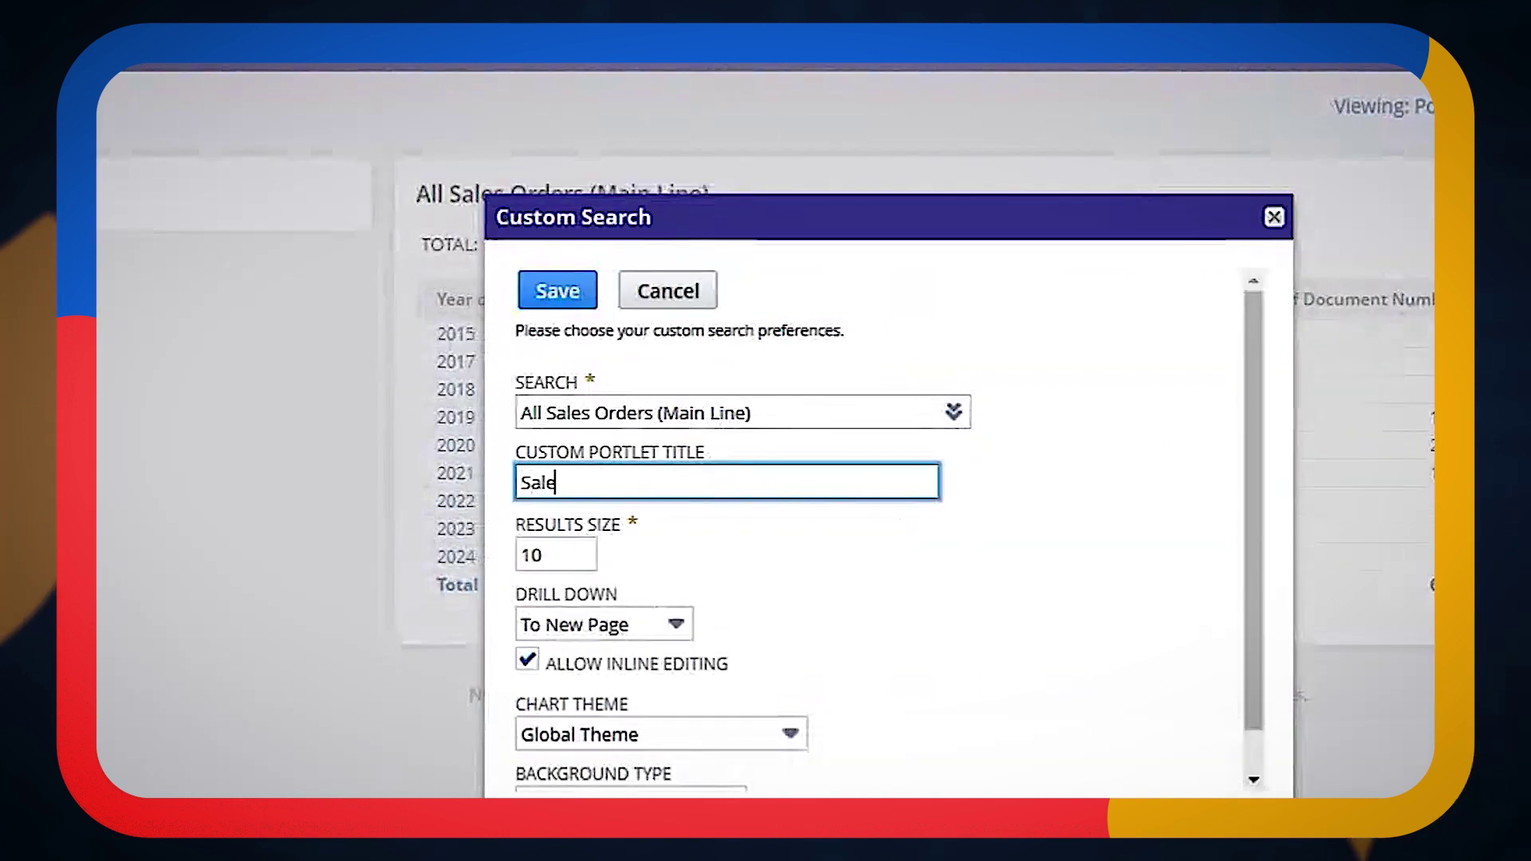
{"action": "type", "text": "rder"}
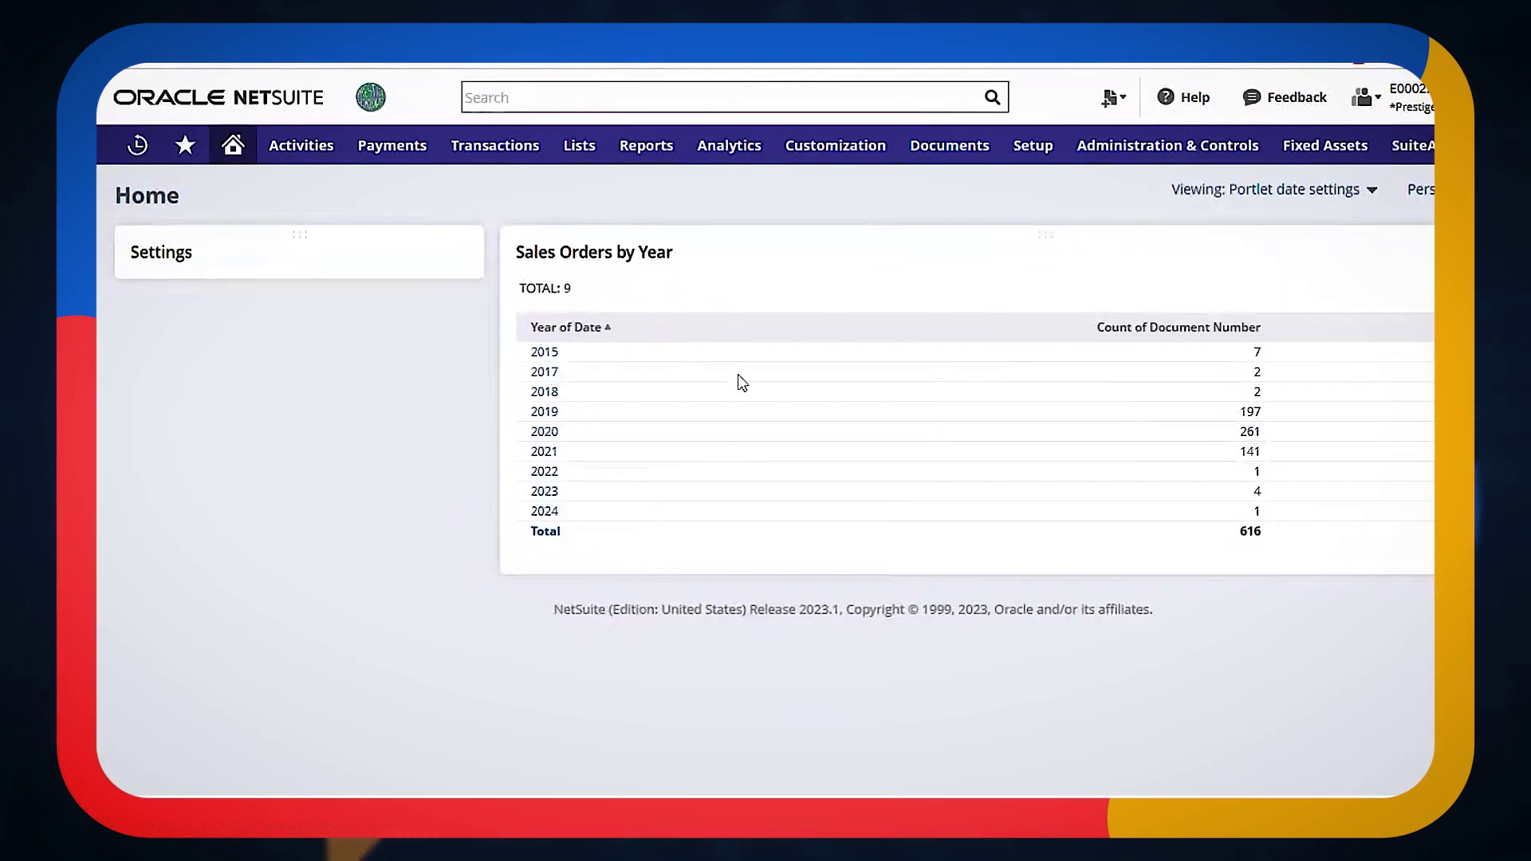
- Open the full All Sales Orders (Main Line) results from the Sales Orders by Year portlet
{"action": "left_click", "coordinate": [566, 290]}
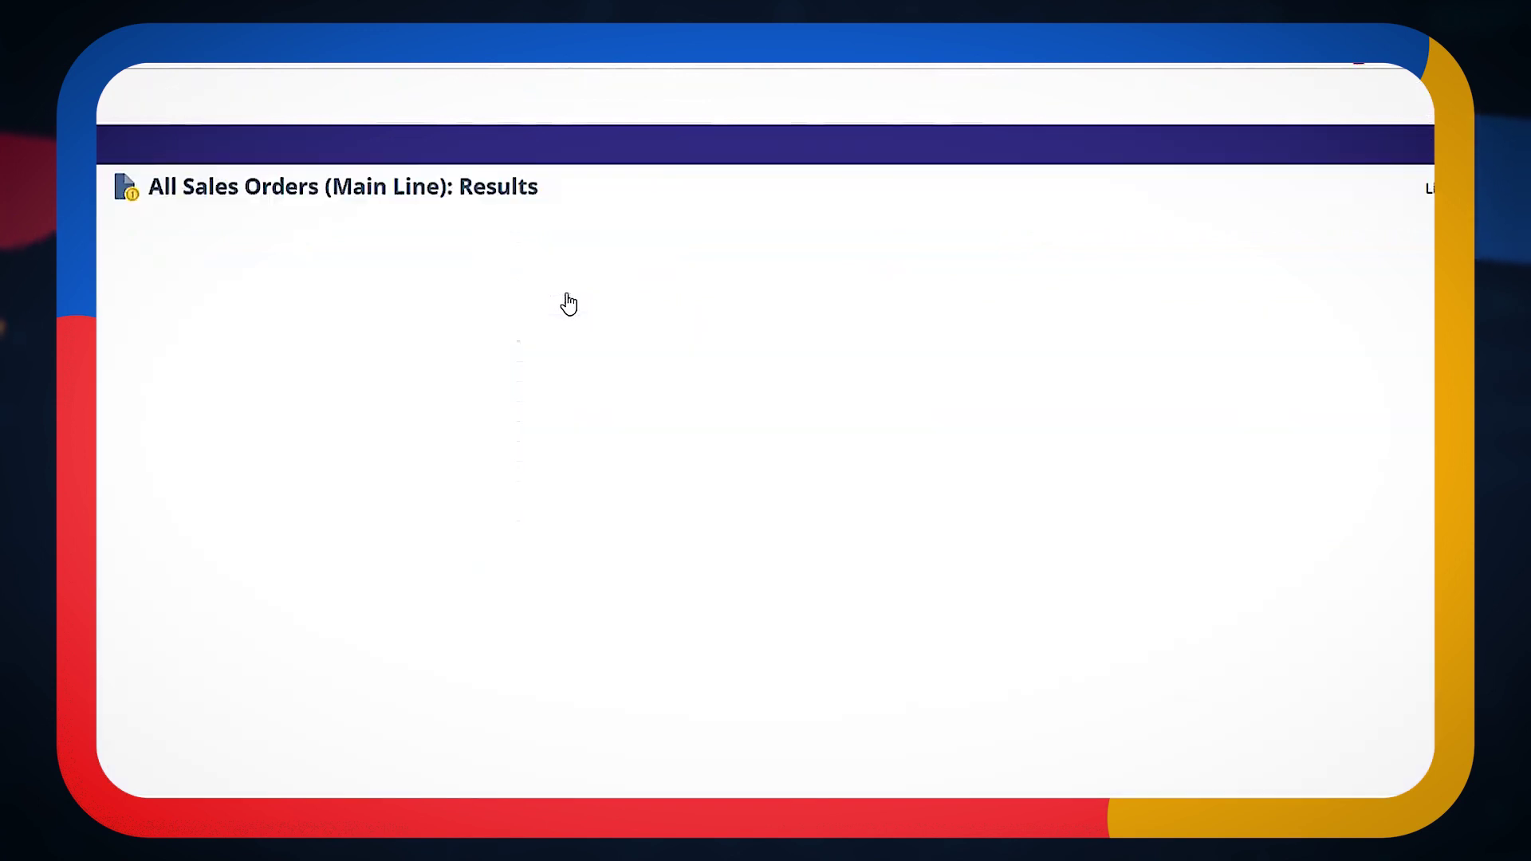